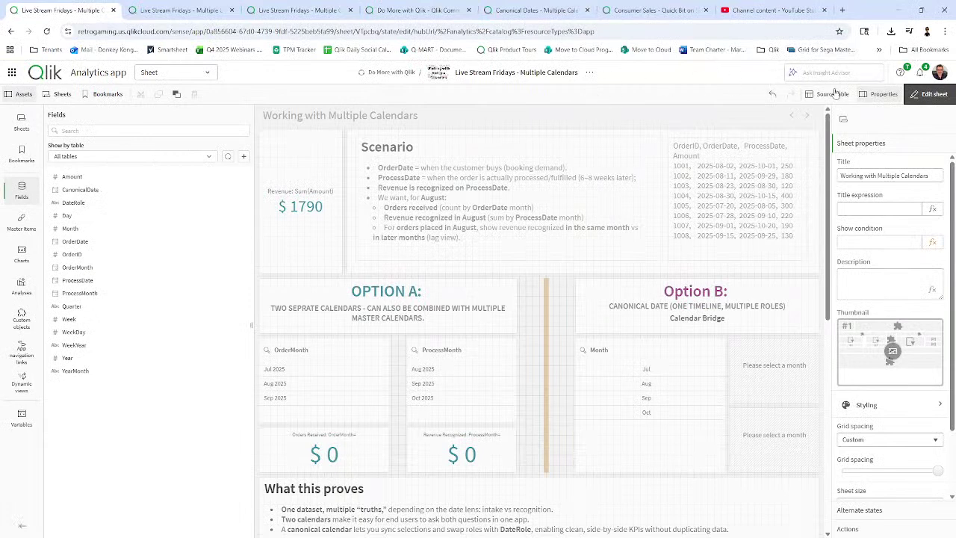
Step: Finish editing and view the Multiple Calendars sheet showing $1790 total revenue
click(925, 100)
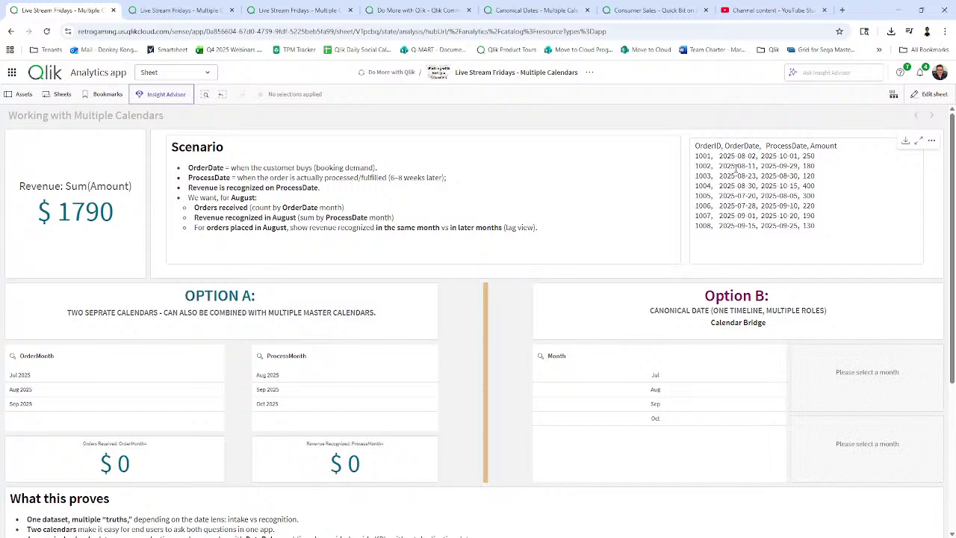
click(172, 10)
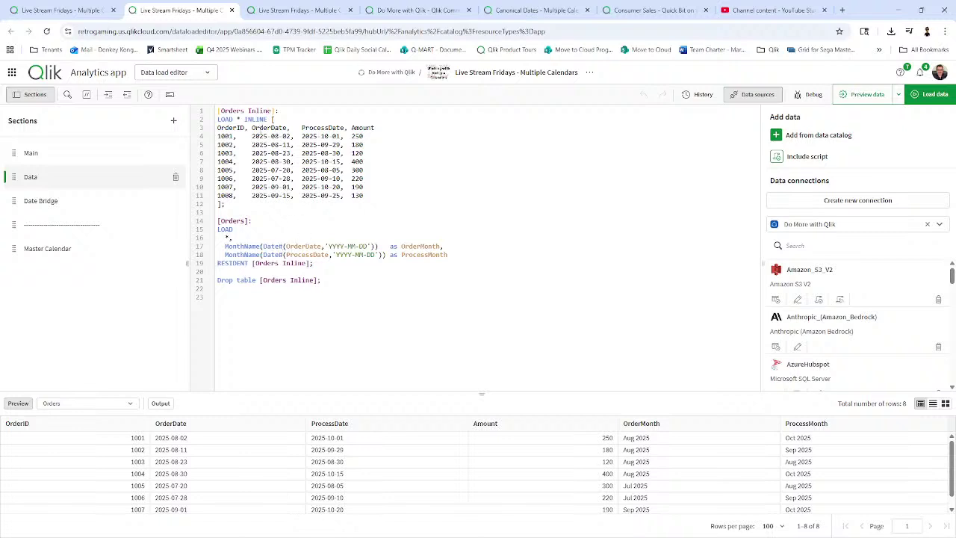
click(64, 10)
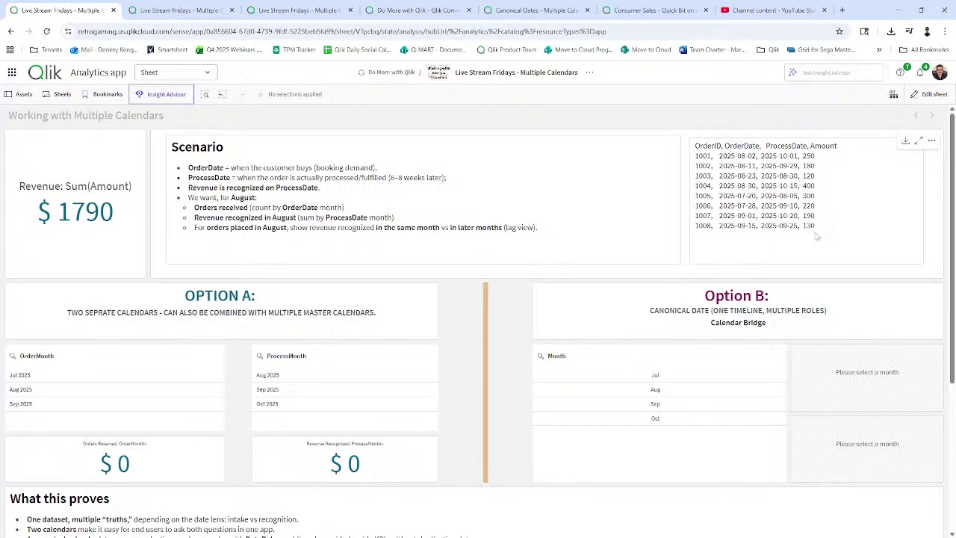
scroll(283, 302, down, 1)
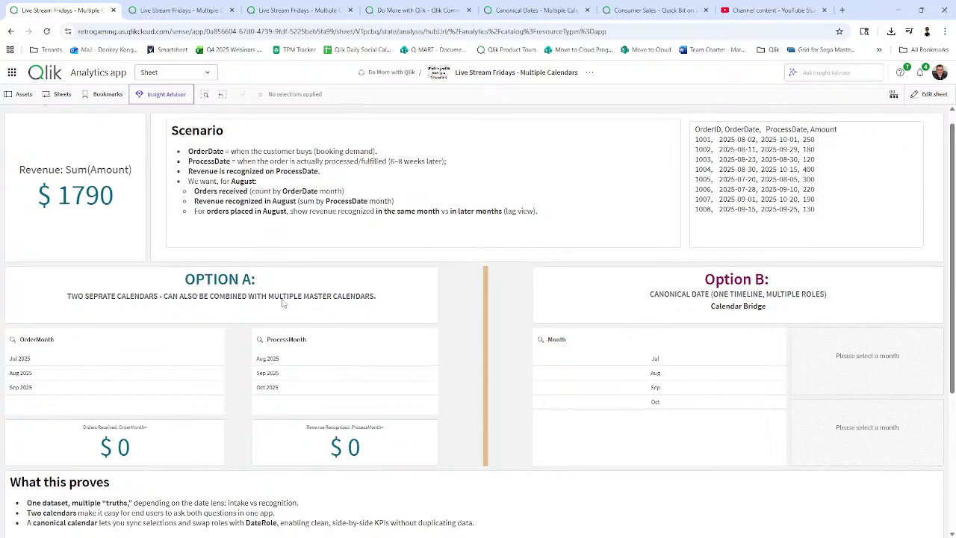
scroll(283, 302, down, 1)
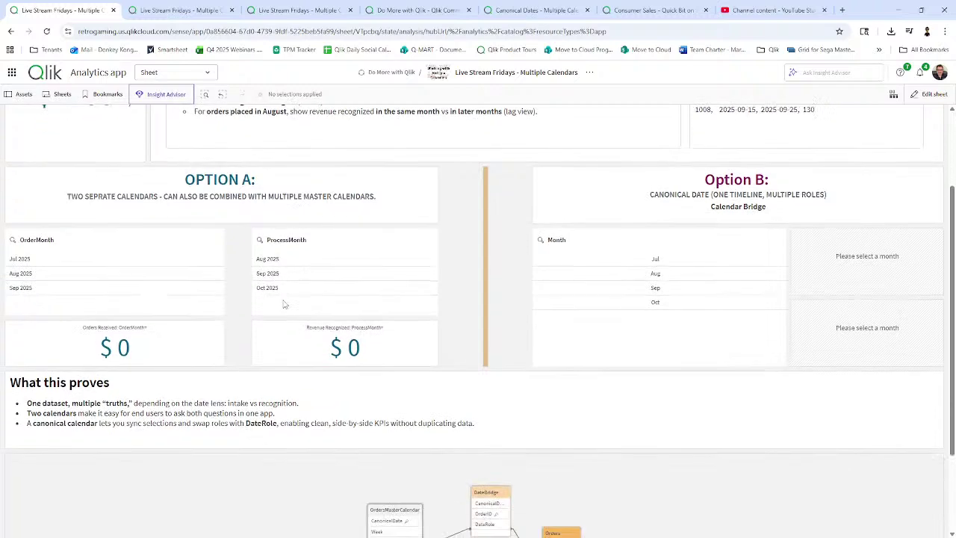
scroll(283, 306, up, 1)
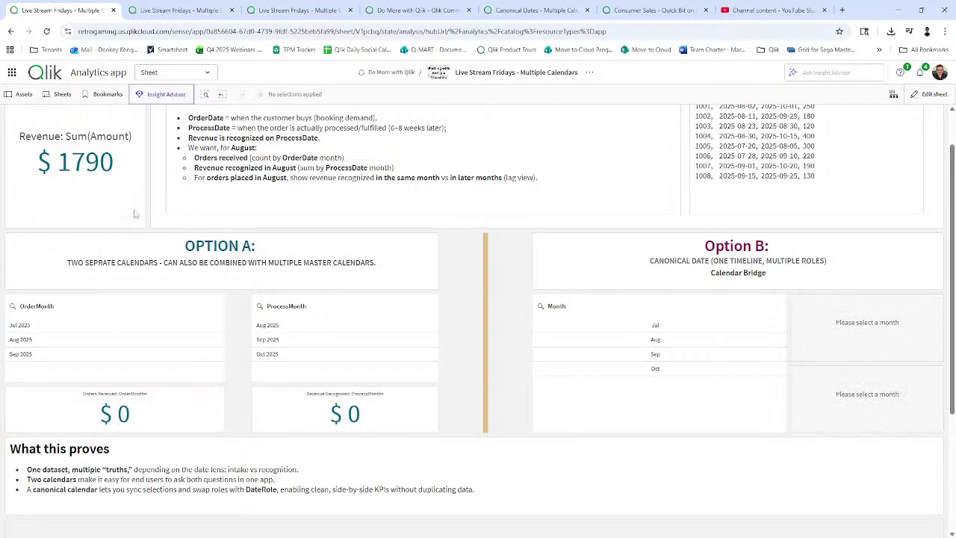
scroll(172, 225, up, 2)
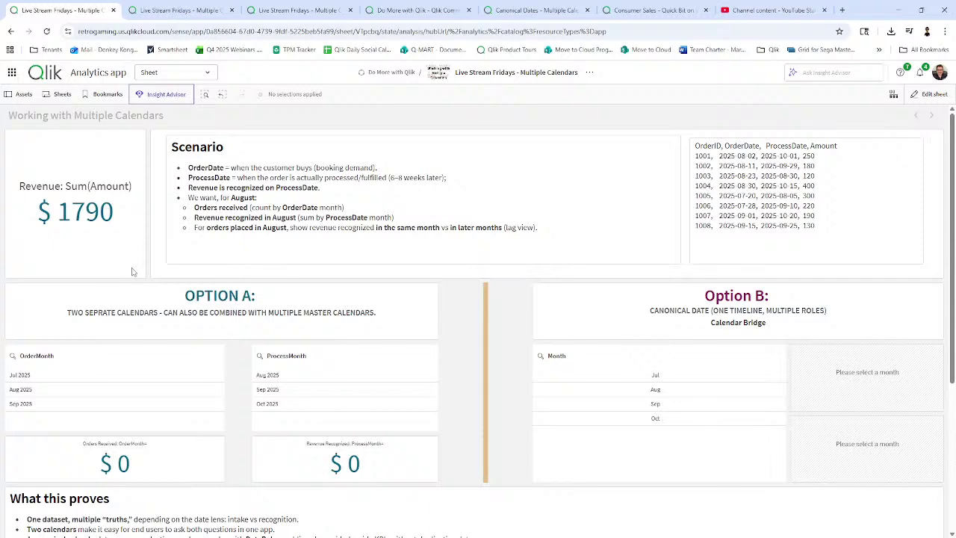
scroll(131, 274, down, 1)
scroll(131, 275, down, 3)
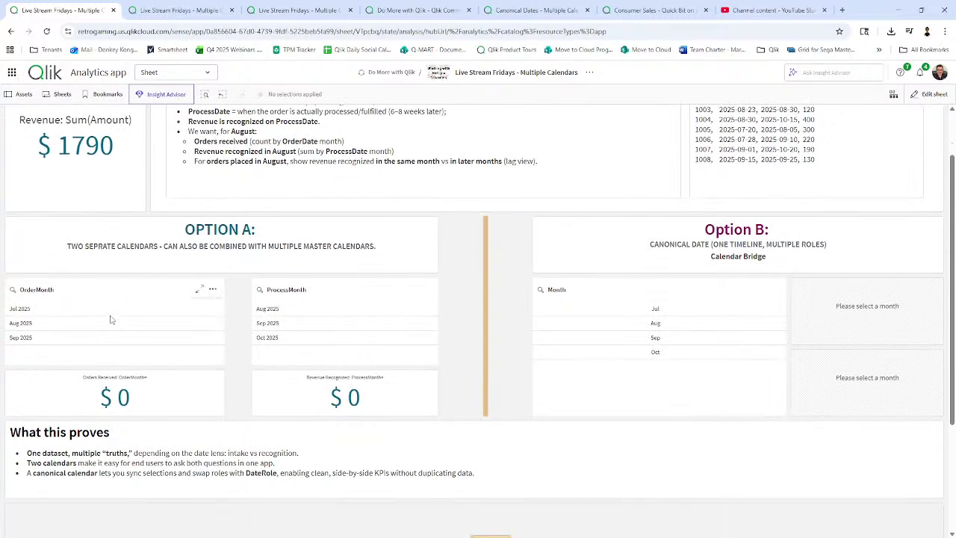
scroll(100, 328, down, 1)
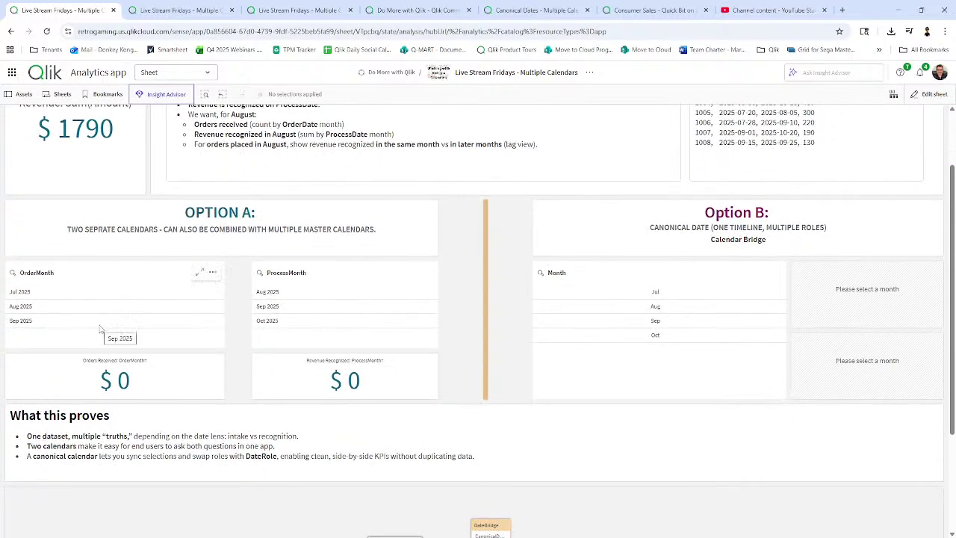
Step: Select Aug 2025 in both ProcessMonth and OrderMonth so Option A's KPIs read $120
click(94, 312)
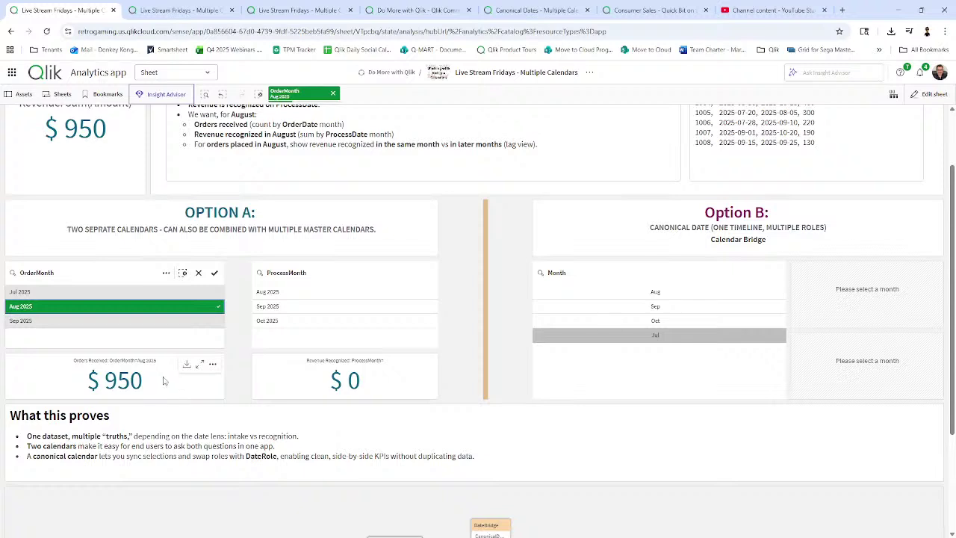
click(118, 307)
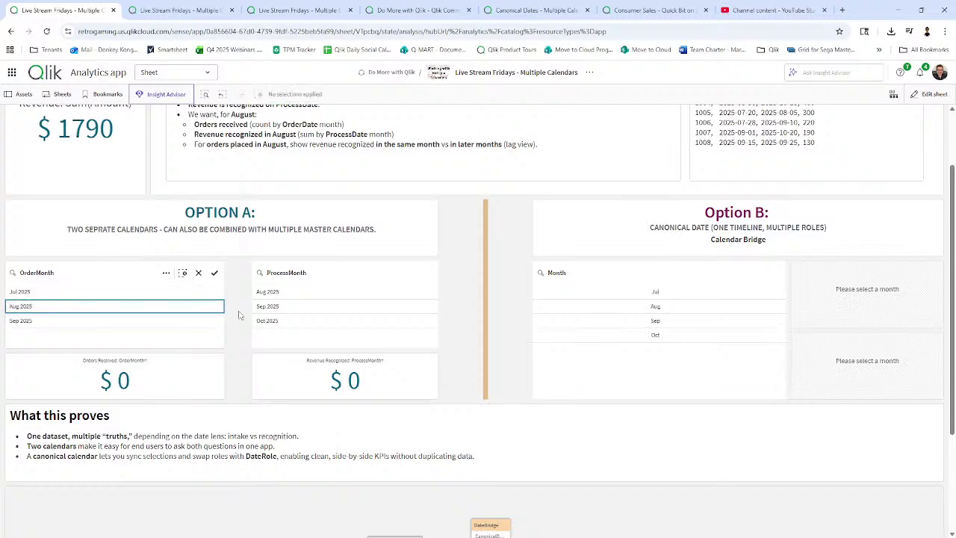
click(287, 293)
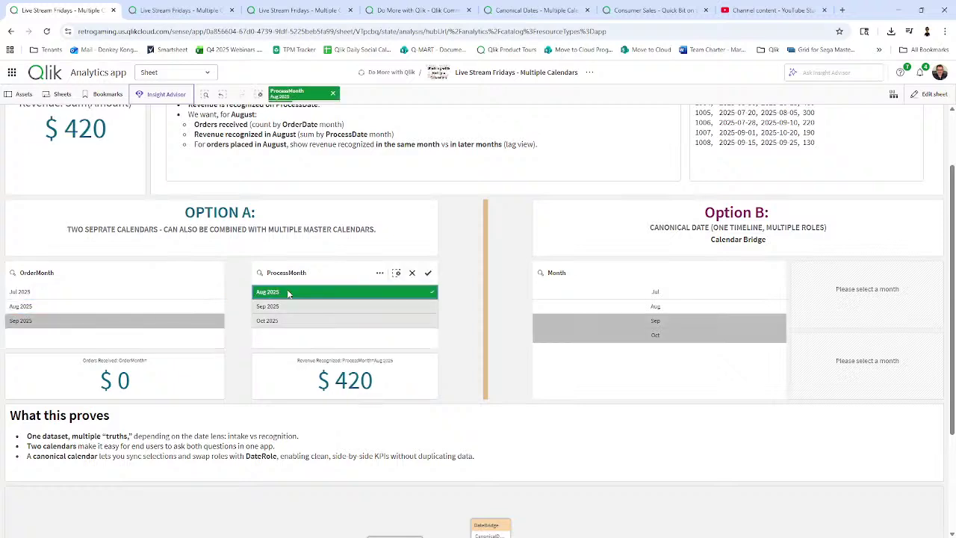
click(287, 293)
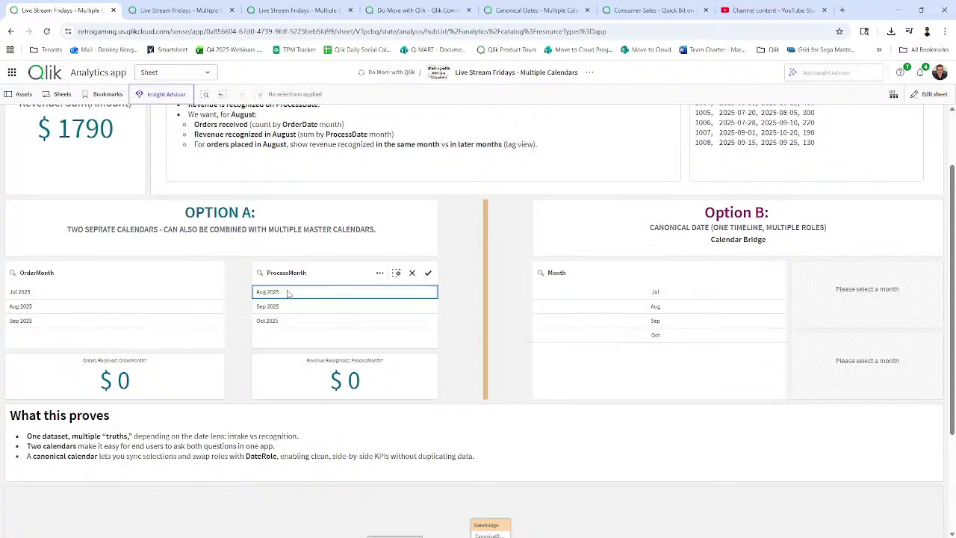
click(288, 293)
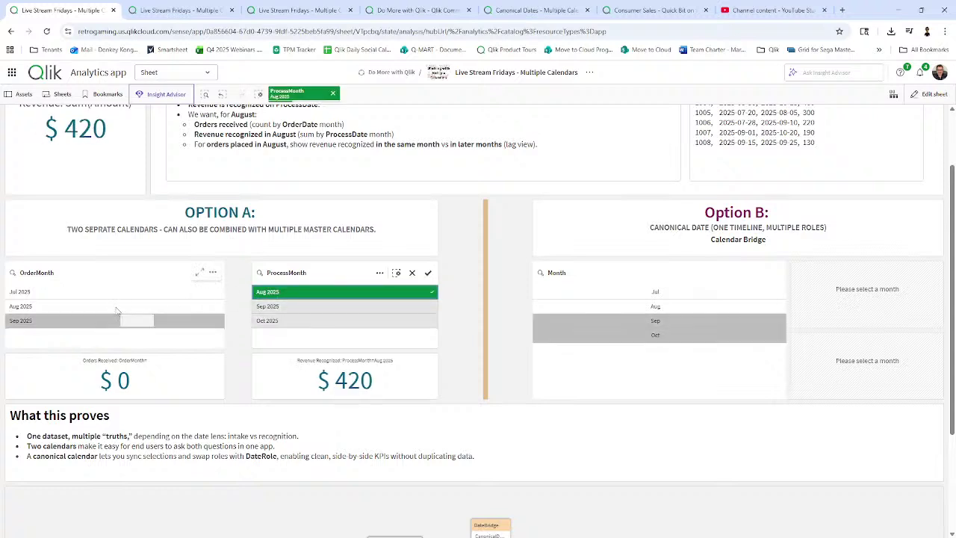
click(88, 312)
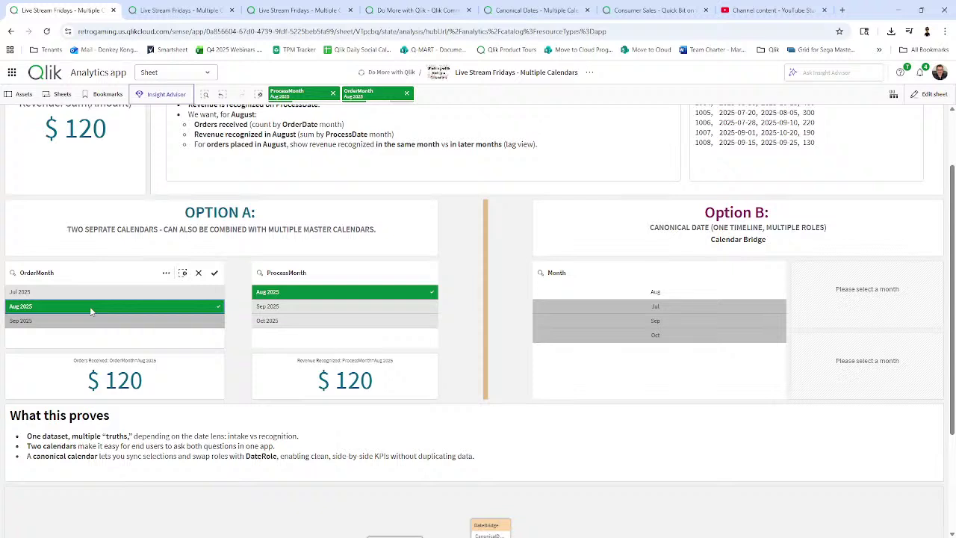
scroll(684, 238, up, 2)
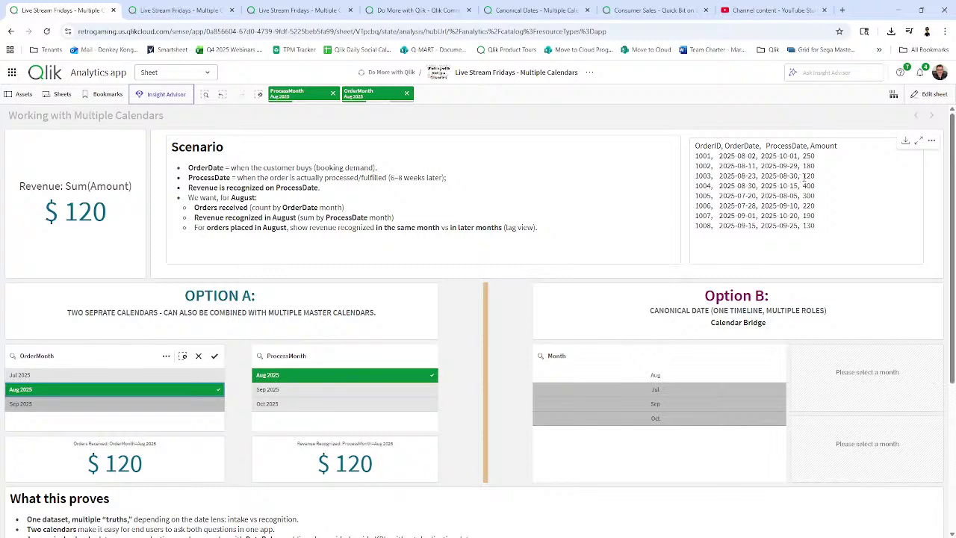
scroll(461, 354, down, 1)
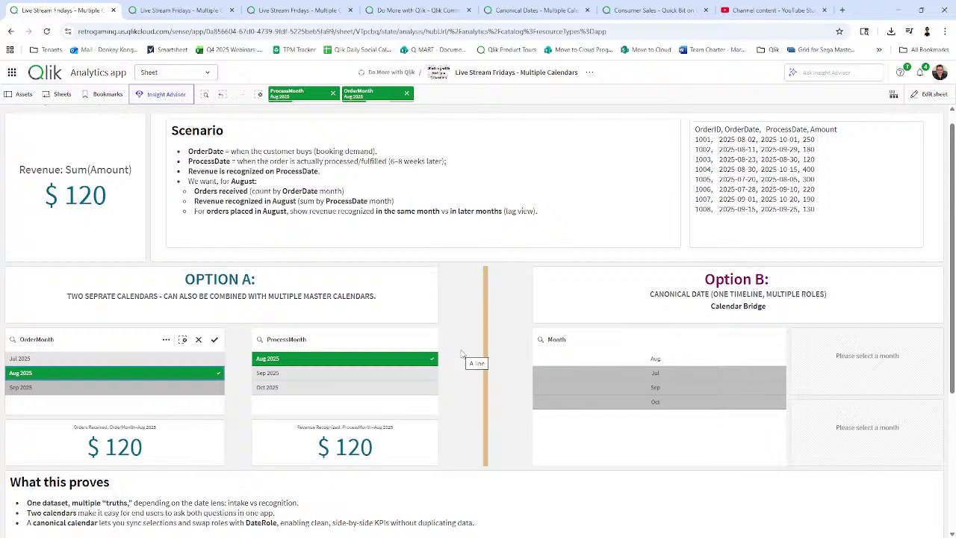
scroll(461, 354, down, 1)
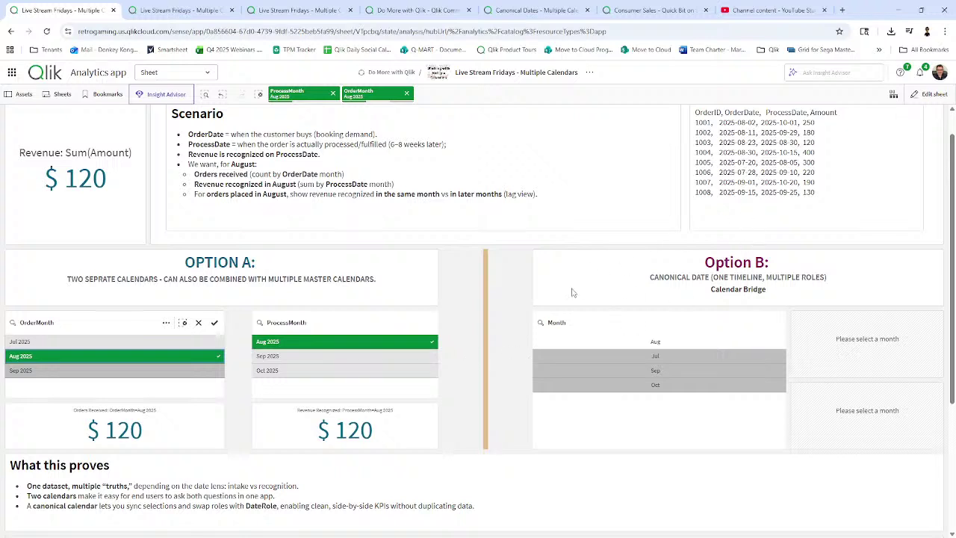
Step: Clear all selections and filter the canonical Month to Aug
click(471, 325)
scroll(467, 321, down, 1)
click(259, 98)
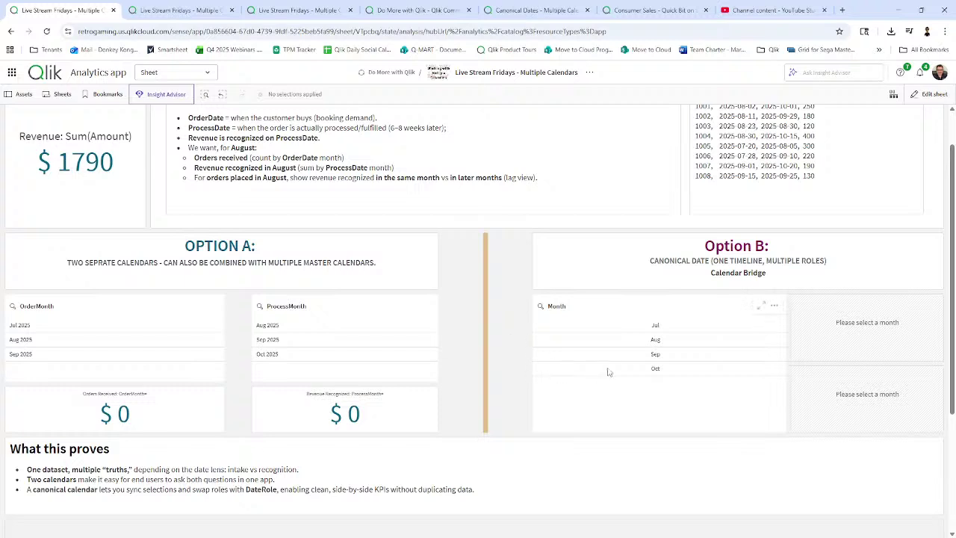
click(653, 342)
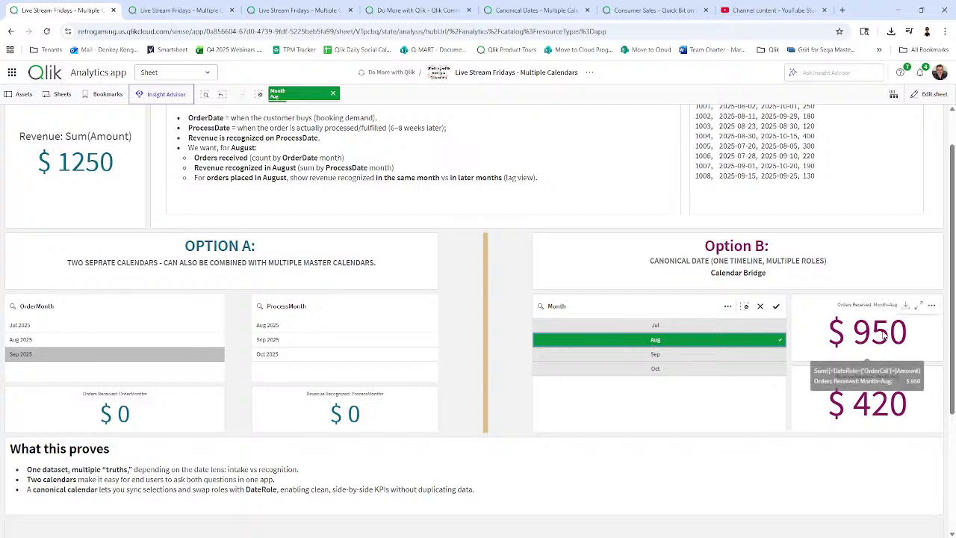
mouse_move(874, 419)
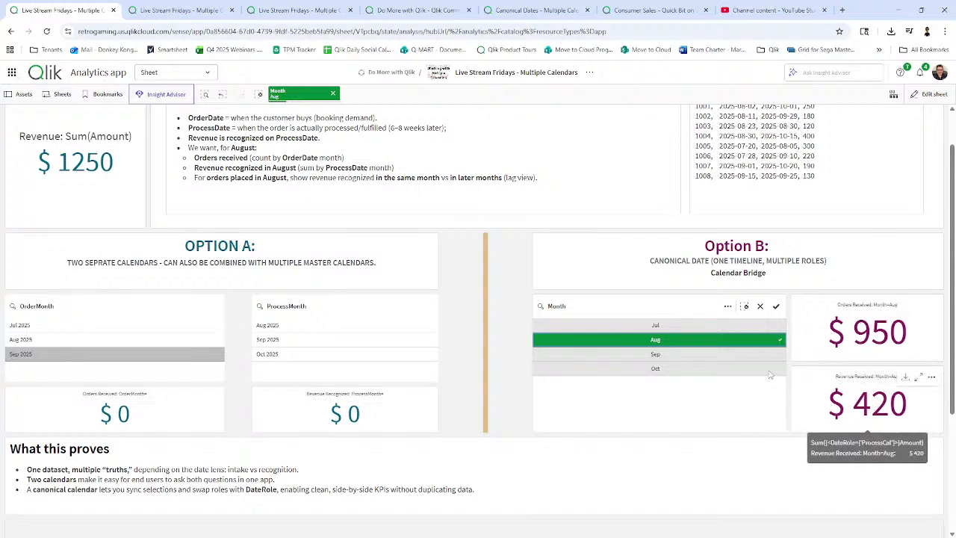
Step: Compare ProcessMonth and OrderMonth Aug 2025, then reselect Month Aug for Option B's $950/$420
click(760, 306)
click(303, 327)
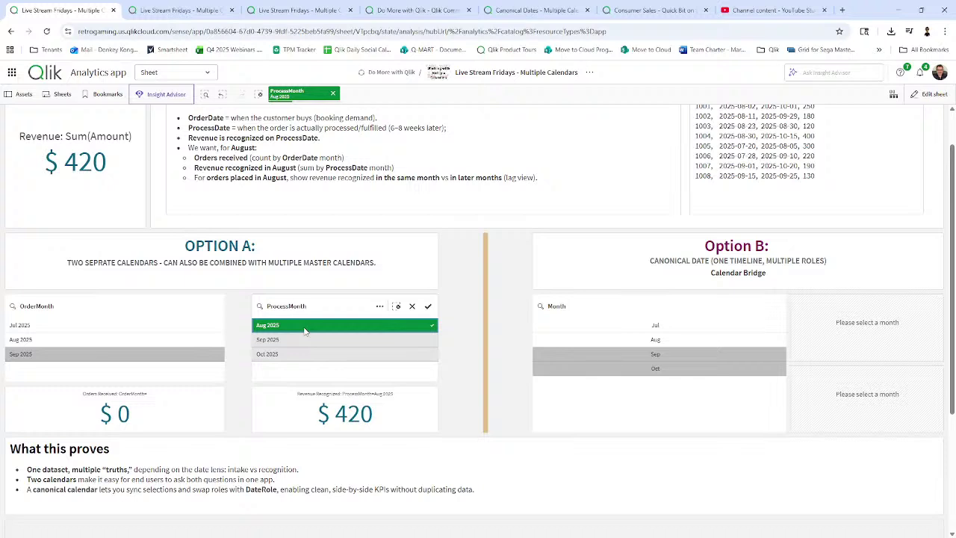
click(304, 327)
click(87, 339)
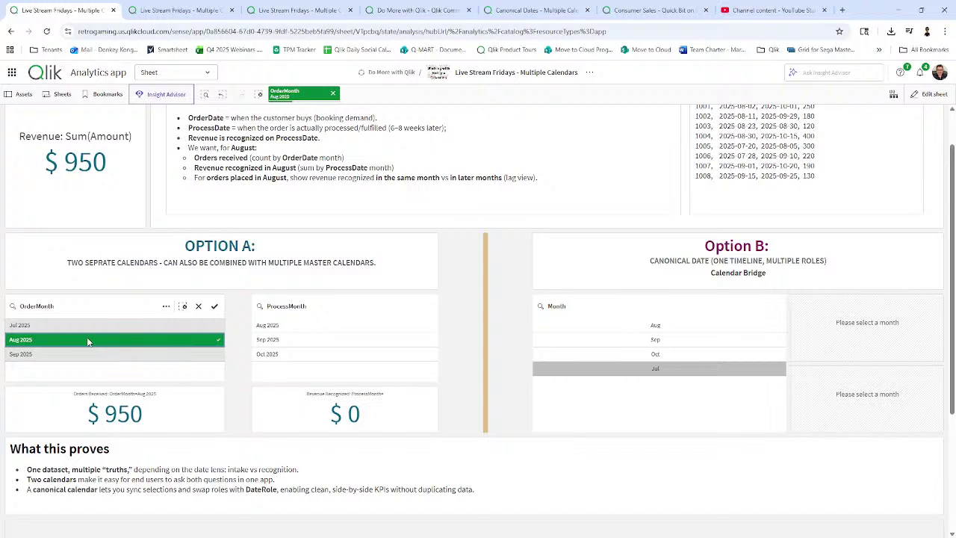
click(445, 348)
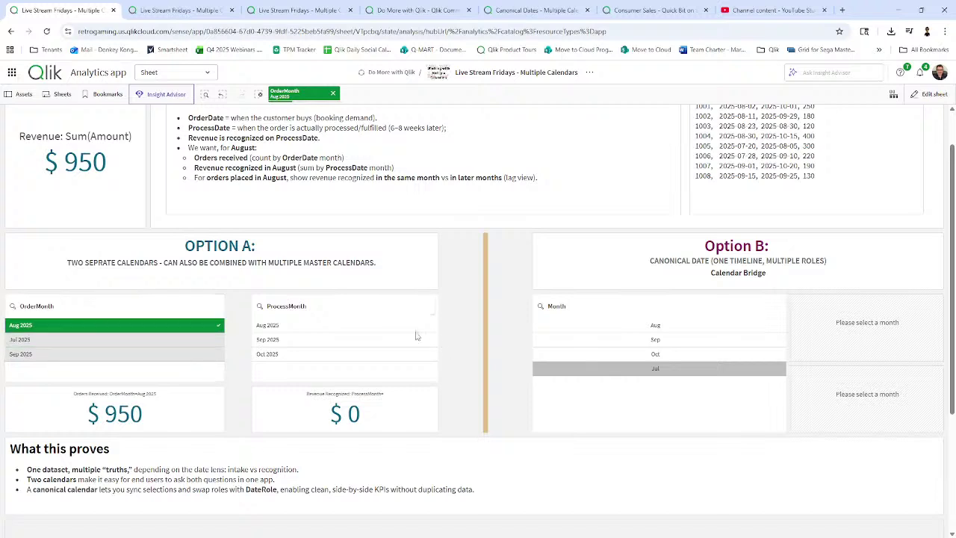
click(332, 93)
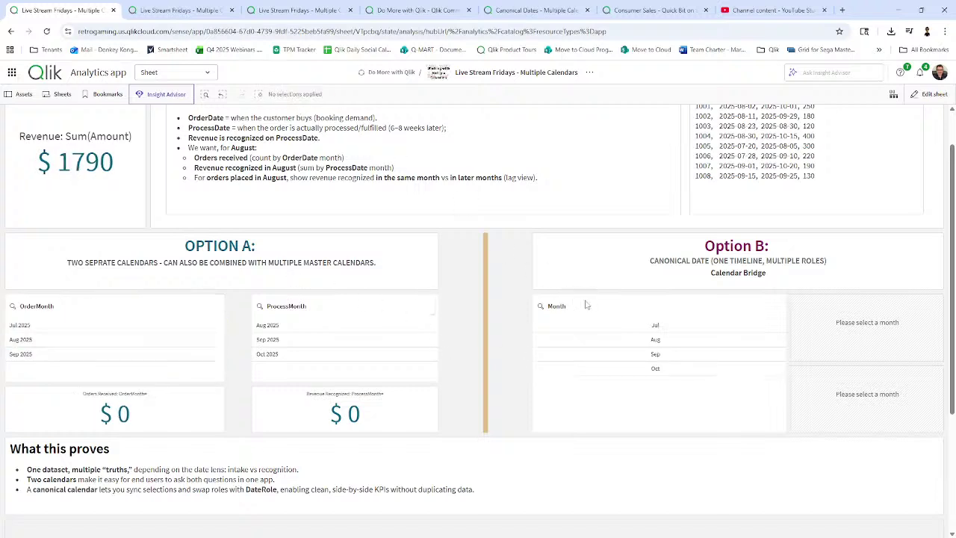
click(666, 340)
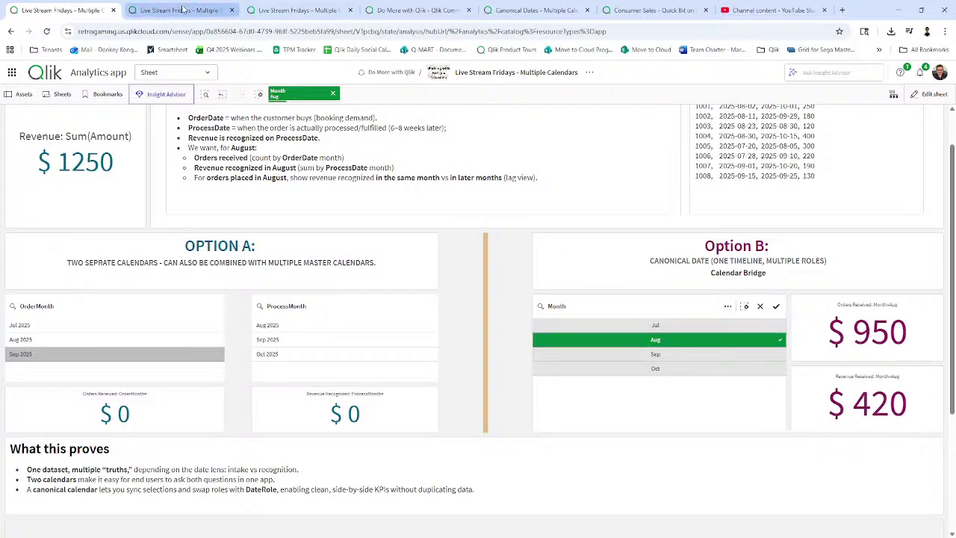
Step: In the data load editor, switch between the Data and Date Bridge script sections
click(186, 9)
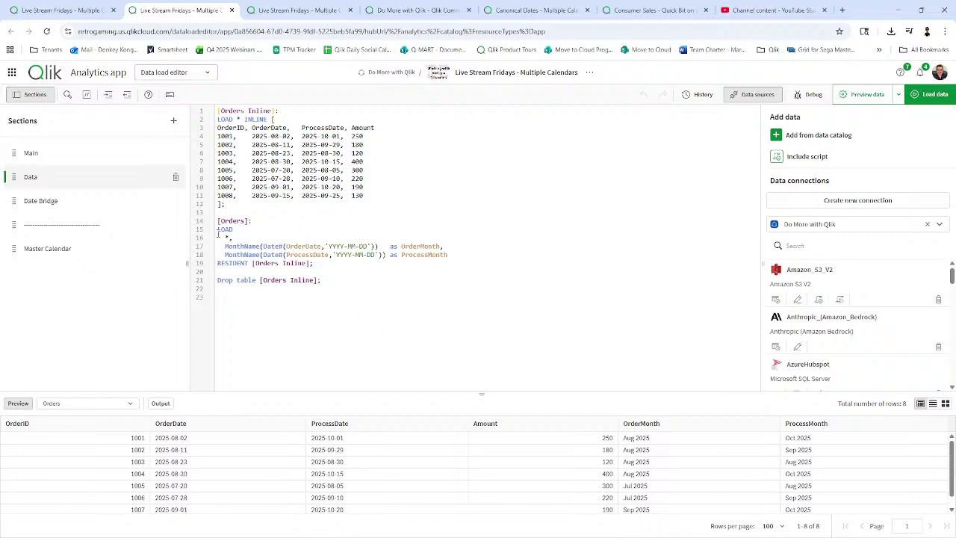
click(56, 203)
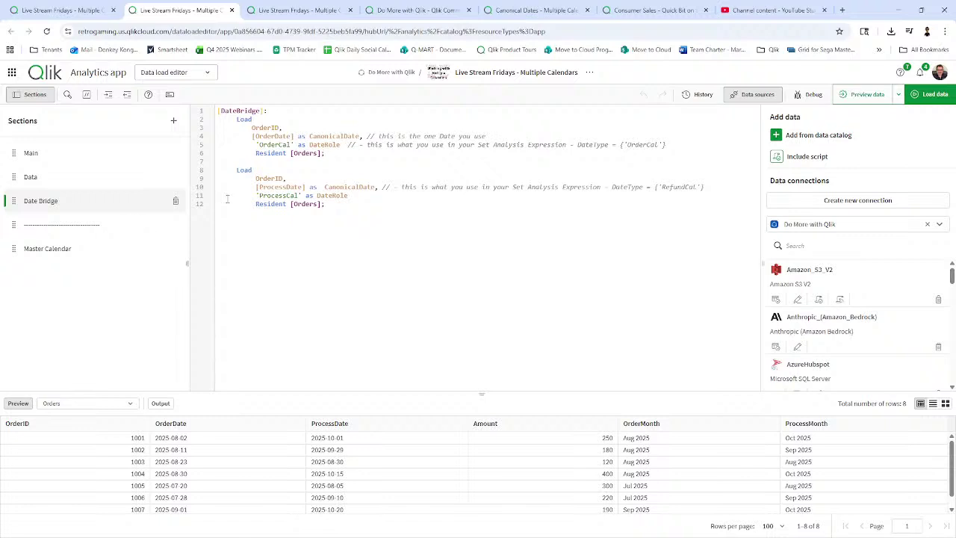
click(63, 175)
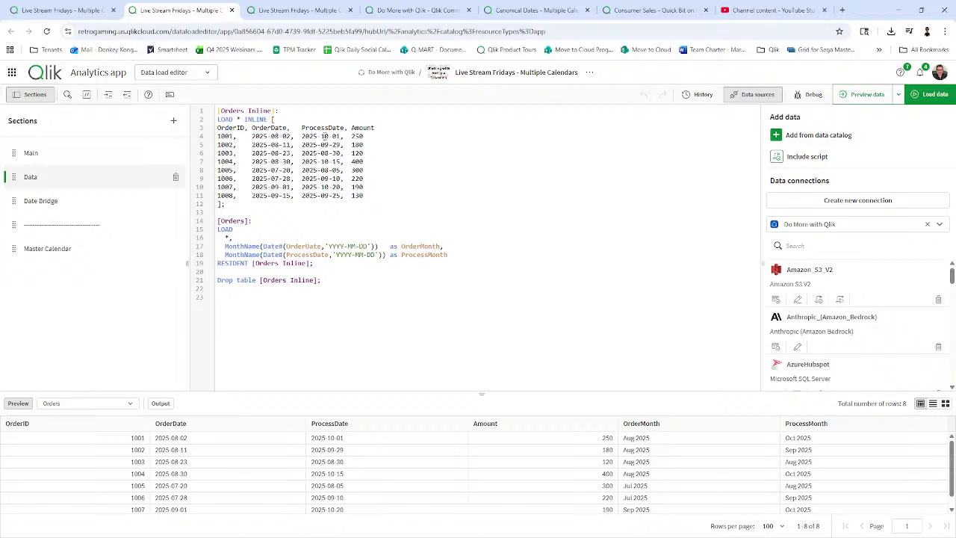
click(68, 202)
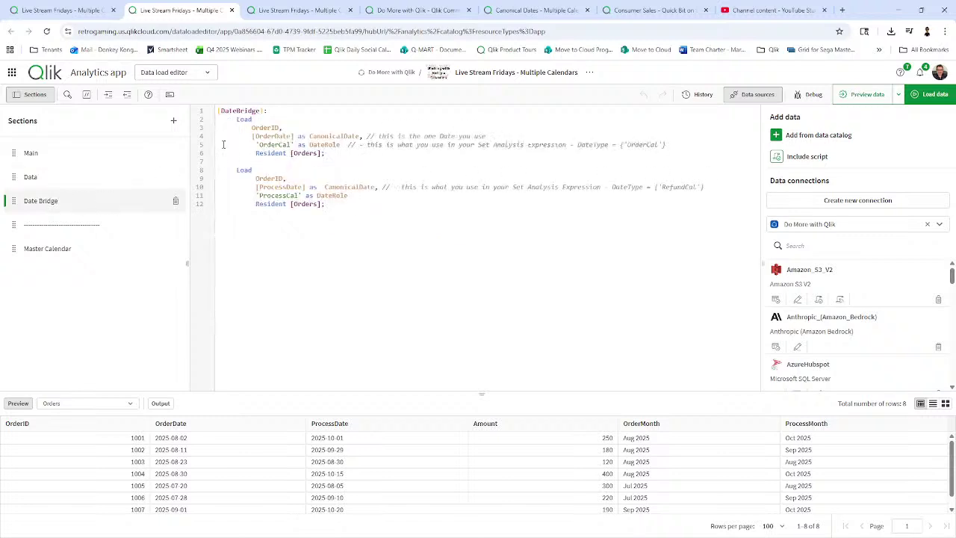
Step: Highlight the OrderID, CanonicalDate, OrderCal and DateRole lines in the Date Bridge script
drag(252, 127, 285, 127)
drag(253, 178, 285, 179)
drag(253, 136, 361, 136)
drag(324, 187, 375, 187)
click(372, 221)
drag(255, 144, 296, 144)
click(296, 144)
drag(311, 144, 333, 138)
click(333, 138)
drag(316, 195, 348, 196)
click(328, 159)
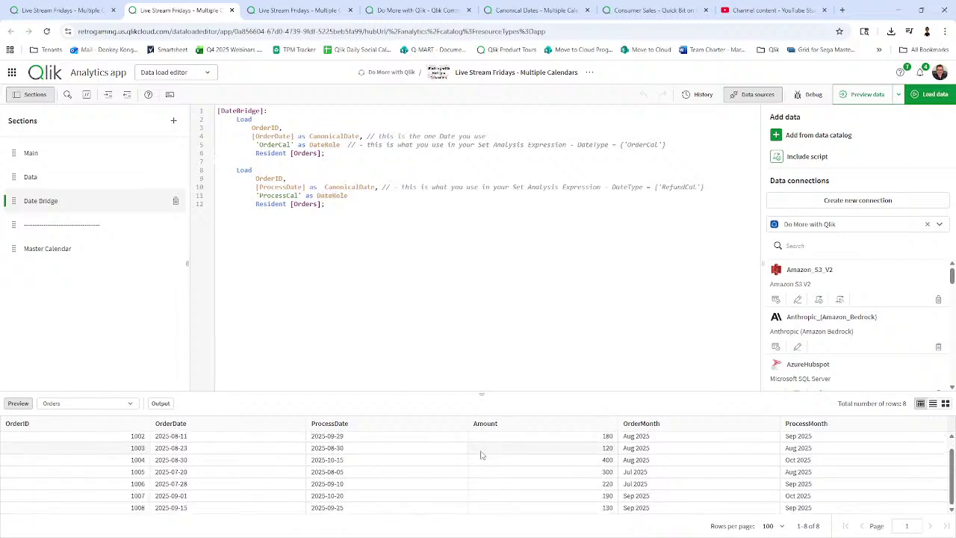
Step: Preview the DateBridge table instead of Orders and scroll its OrderCal/ProcessCal rows
click(112, 403)
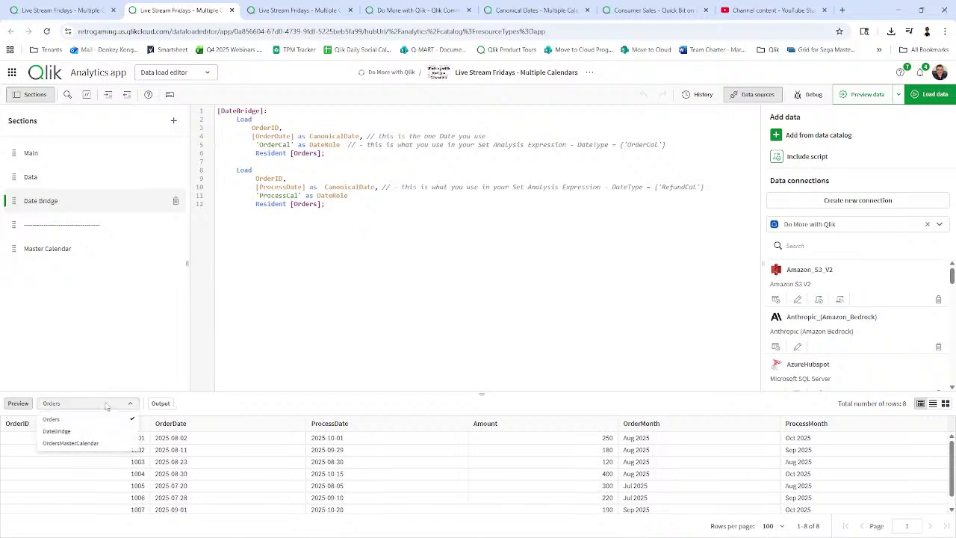
click(79, 429)
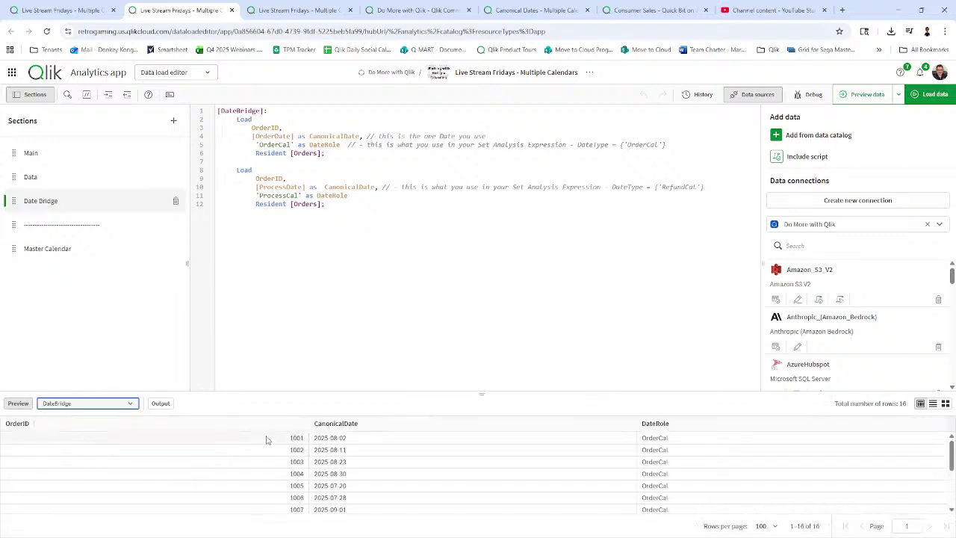
scroll(267, 448, down, 3)
scroll(267, 449, up, 3)
scroll(395, 445, down, 2)
scroll(482, 441, up, 1)
scroll(713, 444, down, 4)
scroll(717, 452, up, 5)
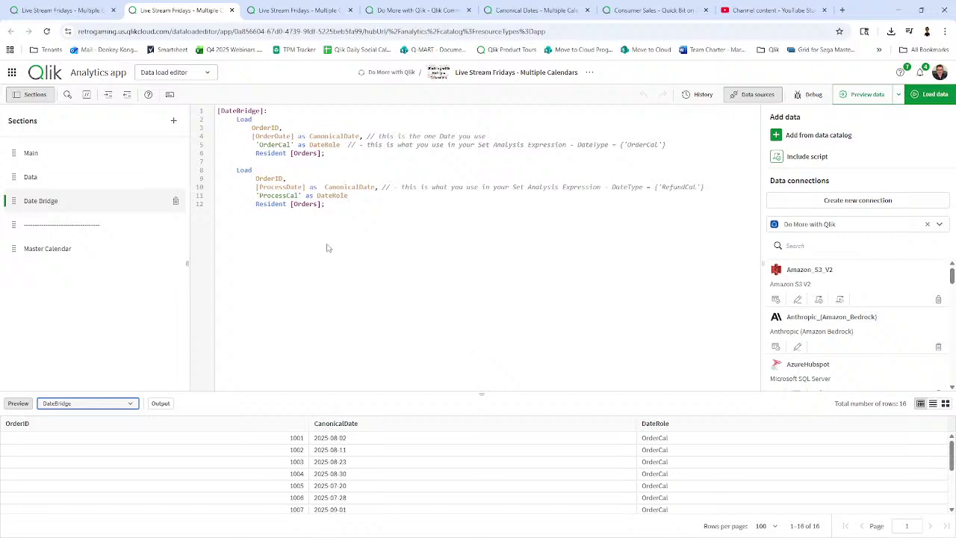
Step: Show the Master Calendar section and scroll through its load script
click(68, 248)
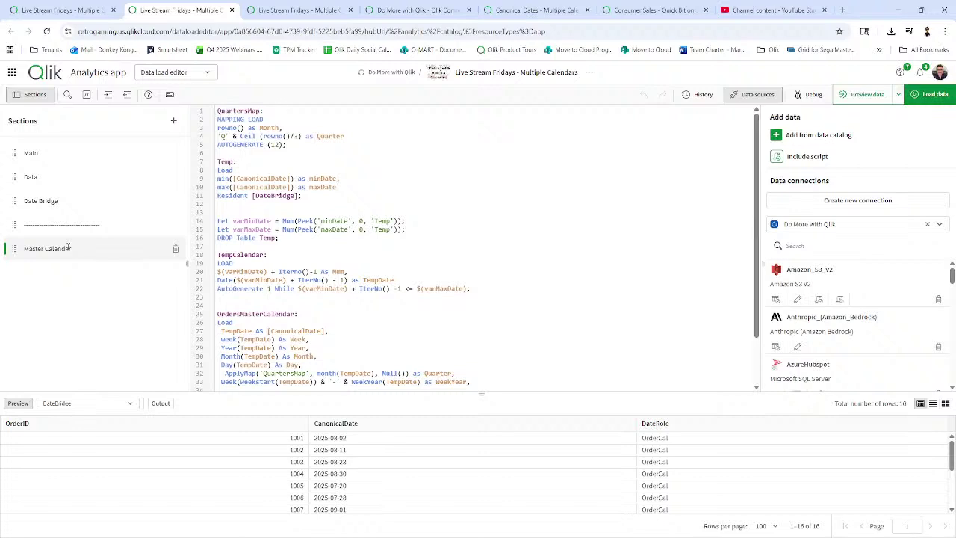
scroll(413, 289, down, 2)
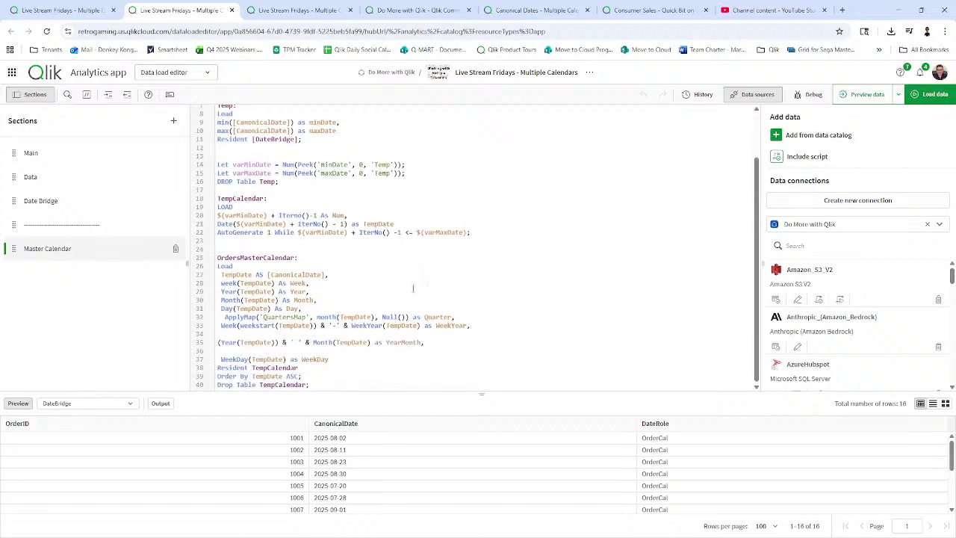
scroll(413, 289, up, 2)
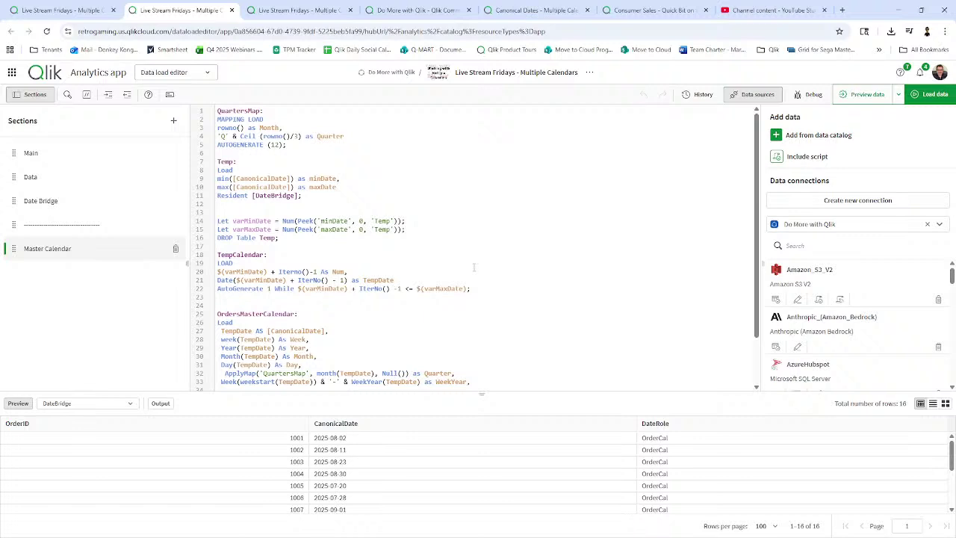
scroll(473, 267, down, 2)
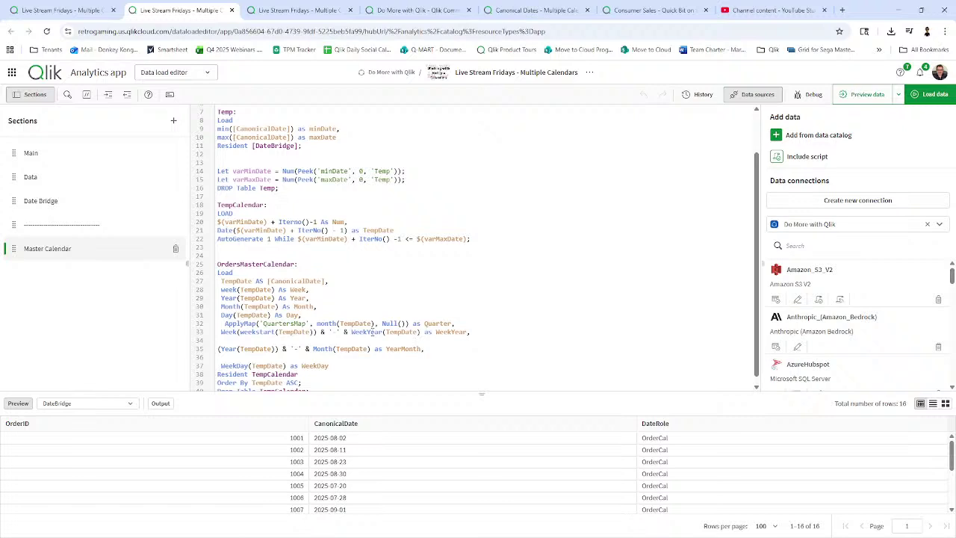
scroll(427, 293, down, 1)
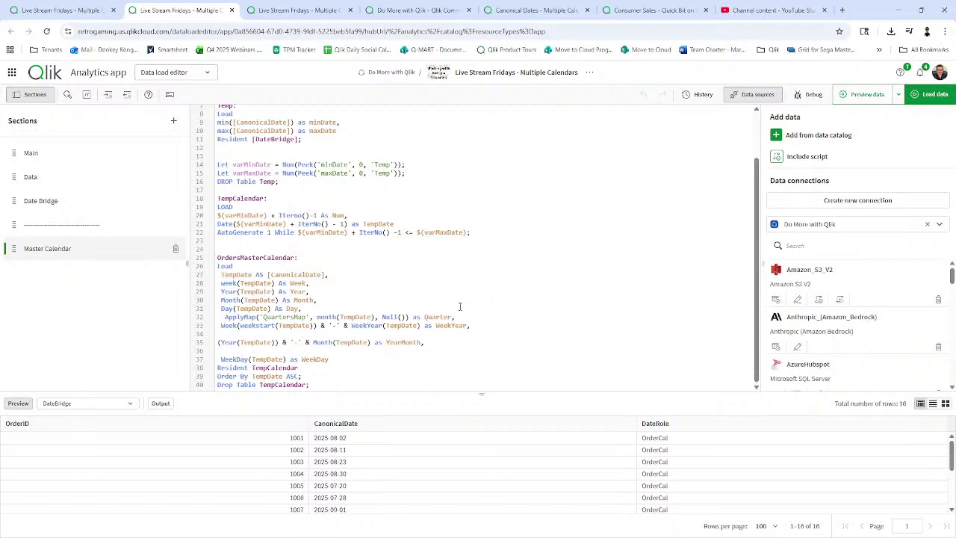
scroll(509, 288, up, 3)
Step: Switch to the data model viewer linking OrdersMasterCalendar, DateBridge and Orders
click(294, 19)
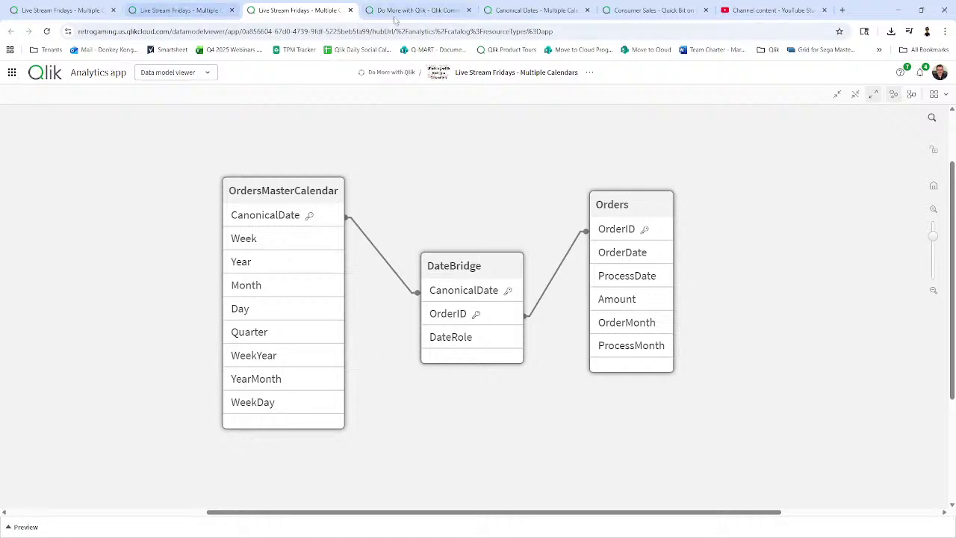
Step: Back on the sheet in edit mode, open the $950 KPI's Sum({<DateRole={'OrderCal'}>}Amount) expression
click(64, 10)
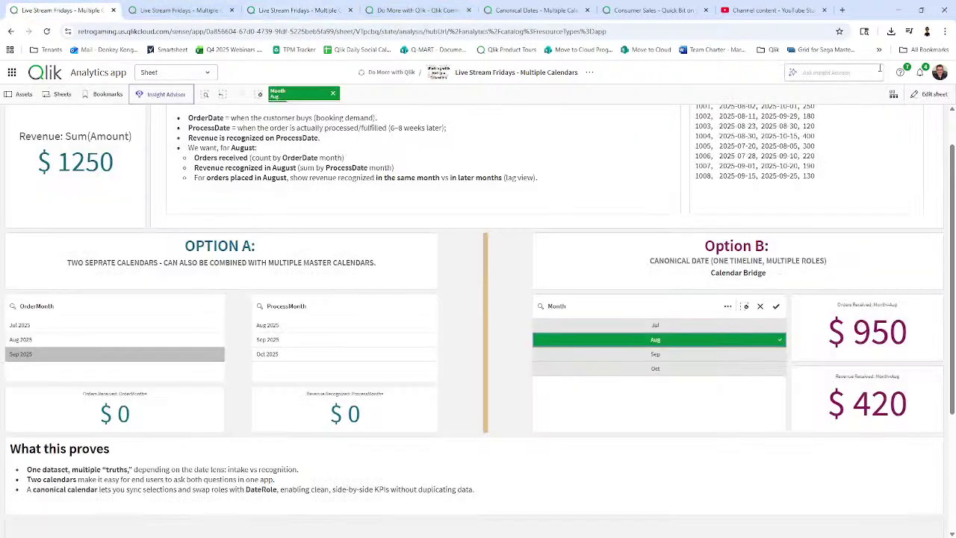
click(931, 96)
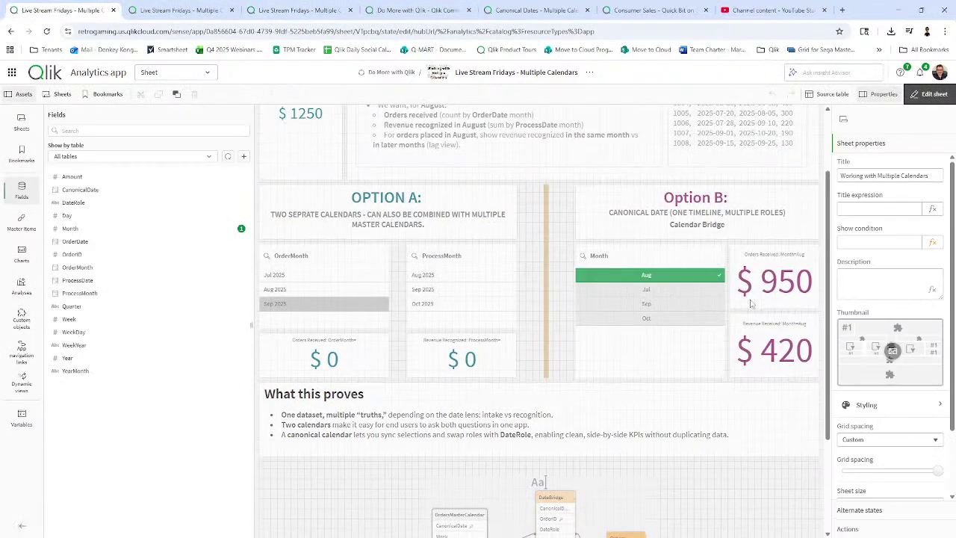
click(763, 301)
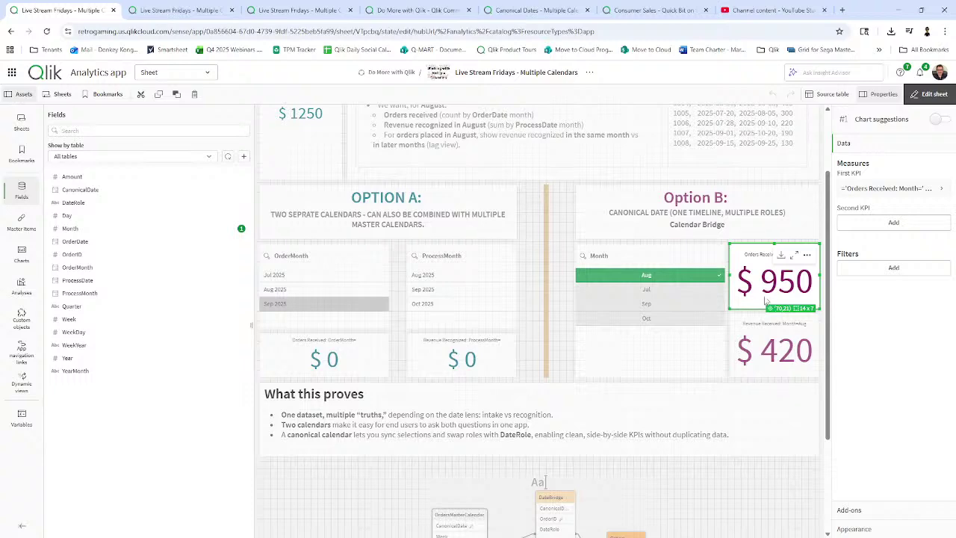
click(889, 191)
click(927, 218)
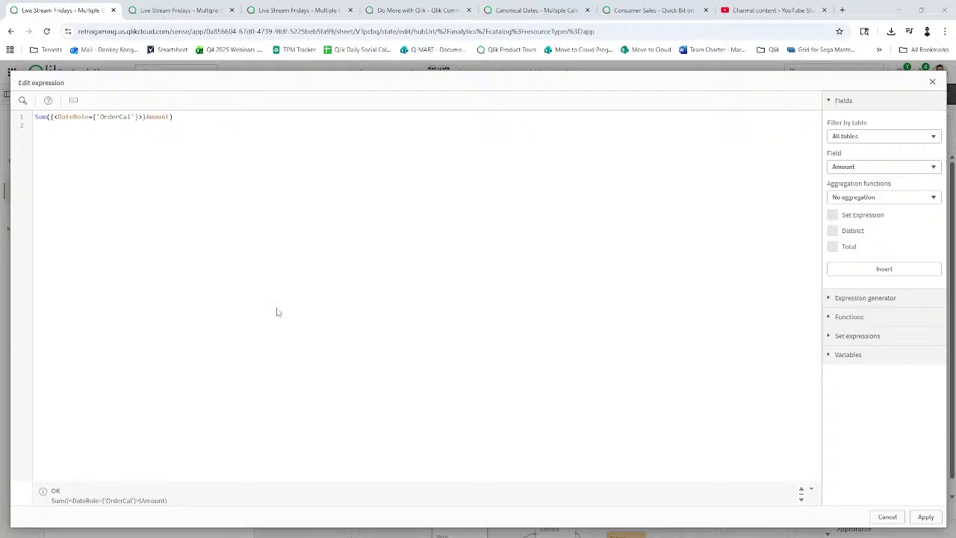
Step: Zoom the browser in and highlight OrderCal in the expression
key(ctrl+plus)
key(ctrl+plus)
key(ctrl+plus)
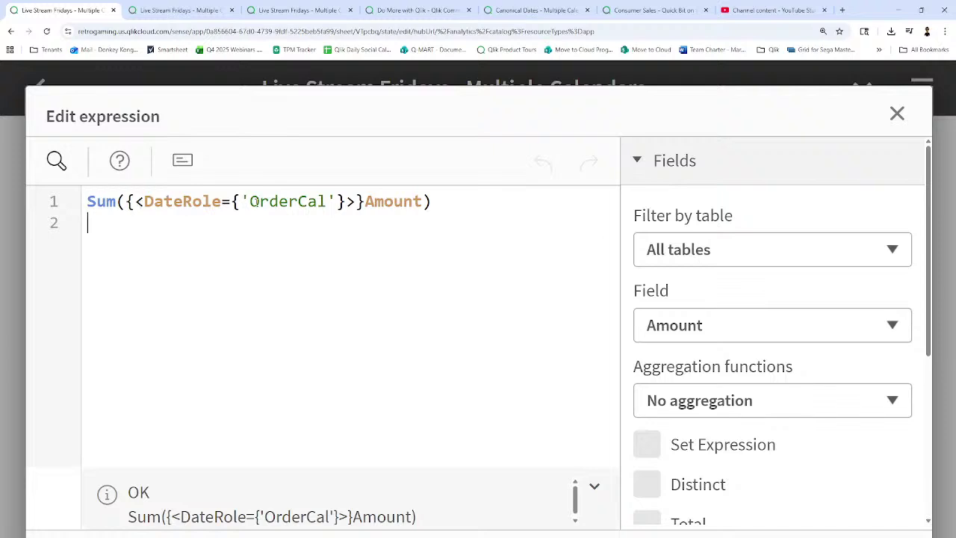
drag(250, 202, 326, 202)
click(330, 221)
Step: Reset Chrome's page zoom to 100% from the browser menu
click(945, 32)
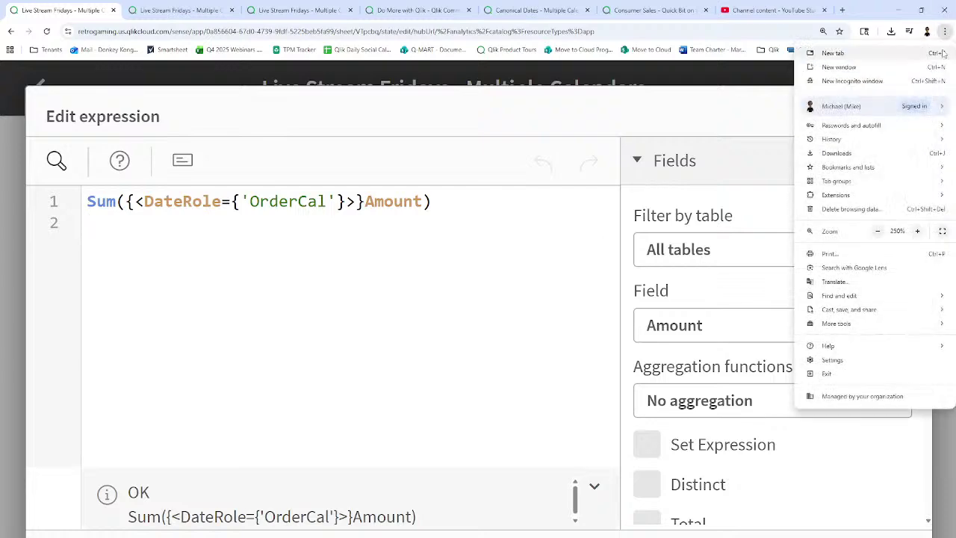
click(878, 231)
click(878, 231)
click(879, 230)
click(879, 231)
click(879, 231)
click(879, 230)
click(878, 231)
click(917, 231)
Step: Close the $950 expression editor and open the $420 KPI's expression instead
click(881, 516)
click(881, 517)
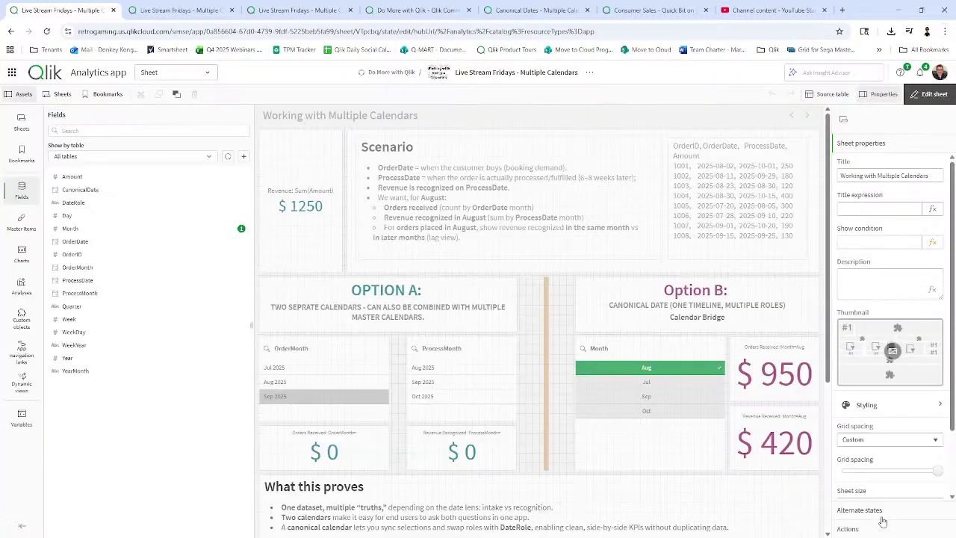
click(766, 433)
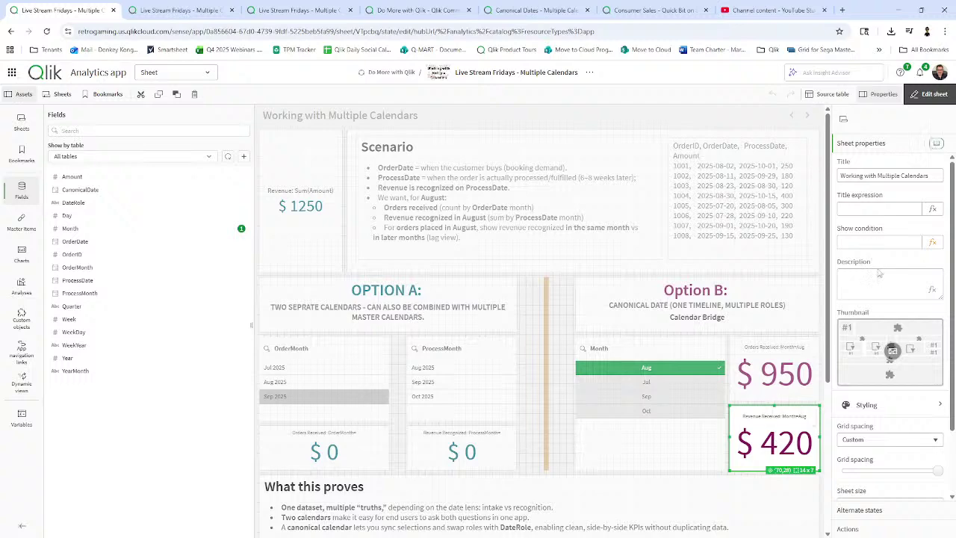
scroll(879, 293, down, 2)
scroll(777, 441, down, 1)
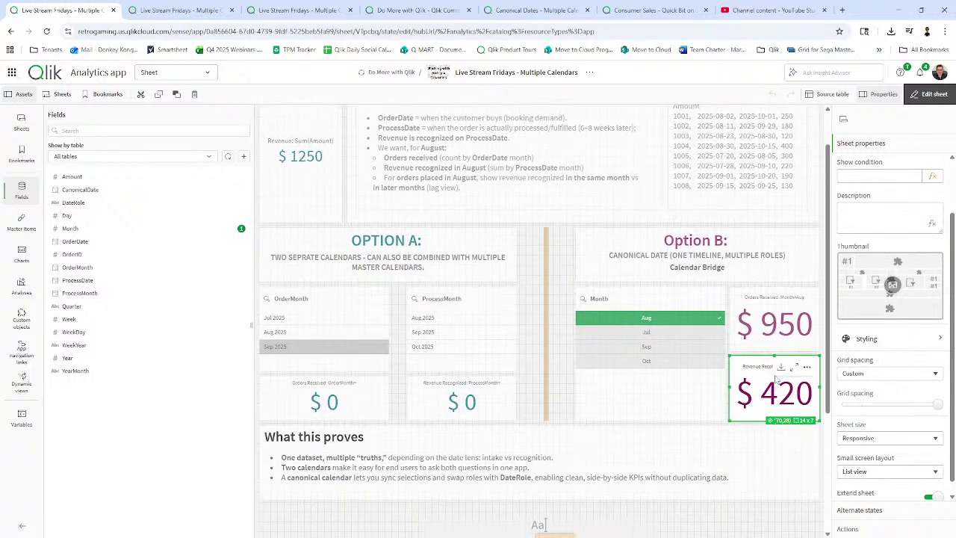
scroll(943, 197, up, 2)
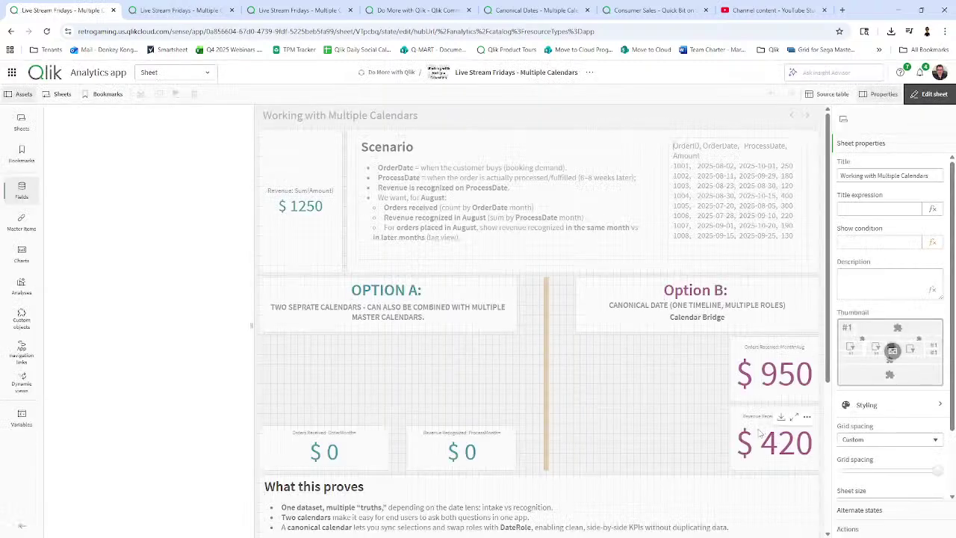
click(758, 433)
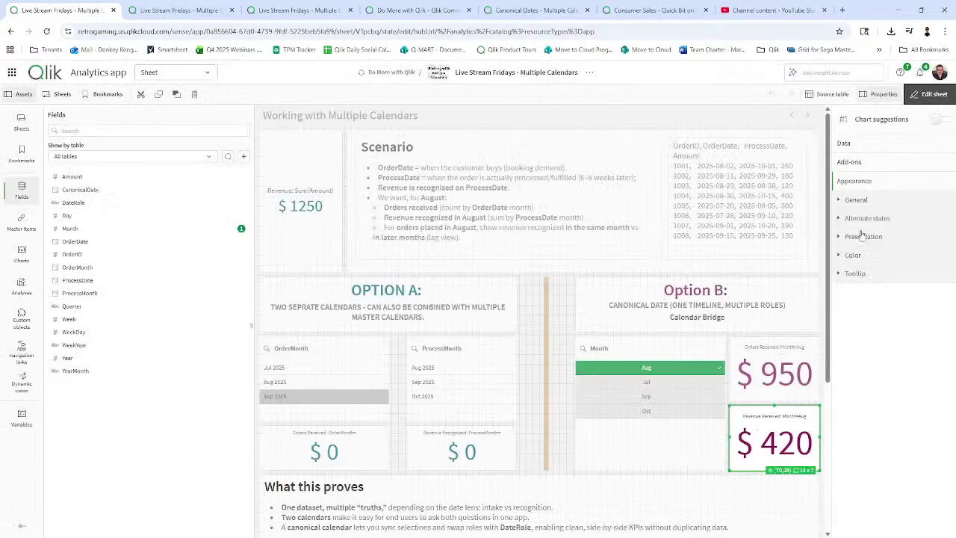
click(857, 149)
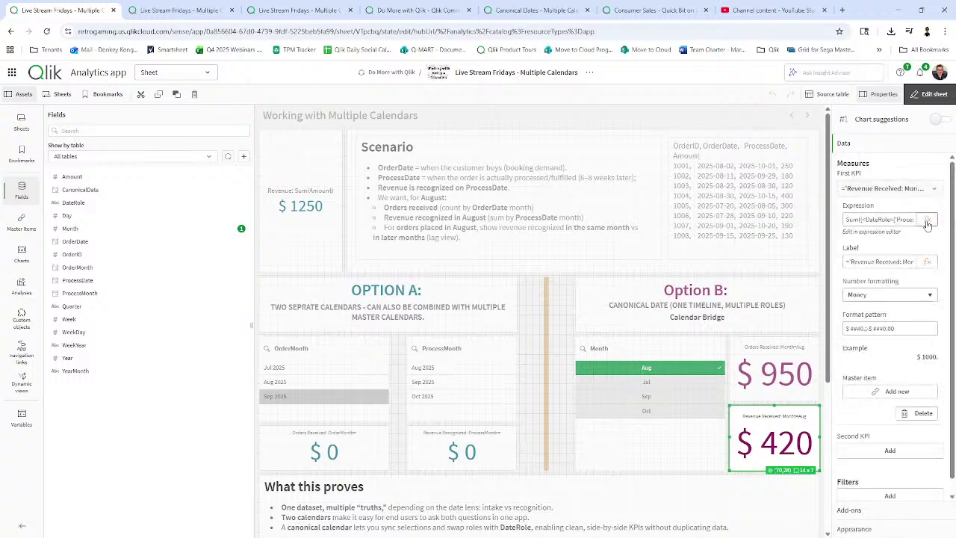
click(926, 220)
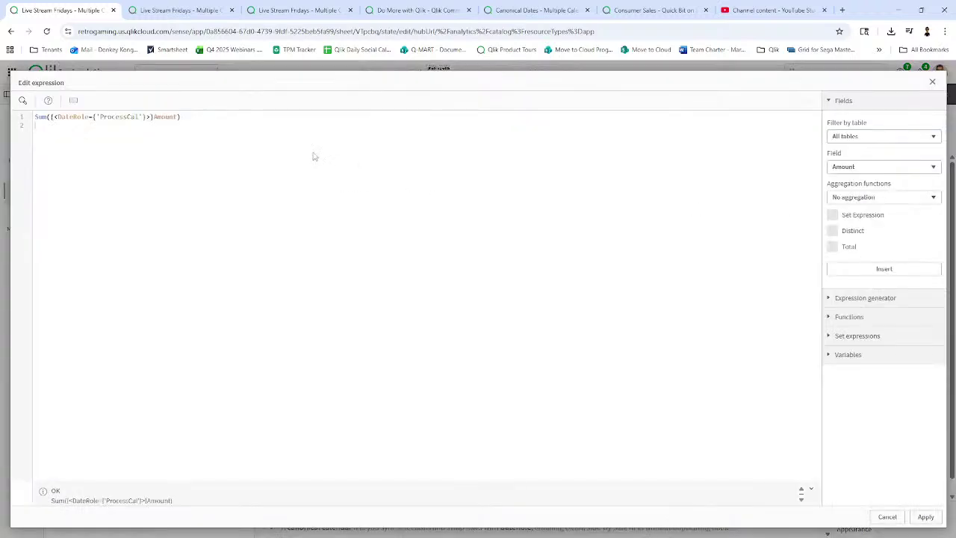
Step: Zoom in to read Sum({<DateRole={'ProcessCal'}>}Amount), zoom back out, and close the editor unchanged
key(ctrl+plus)
key(ctrl+plus)
key(ctrl+plus)
key(ctrl+plus)
key(ctrl+plus)
key(ctrl+plus)
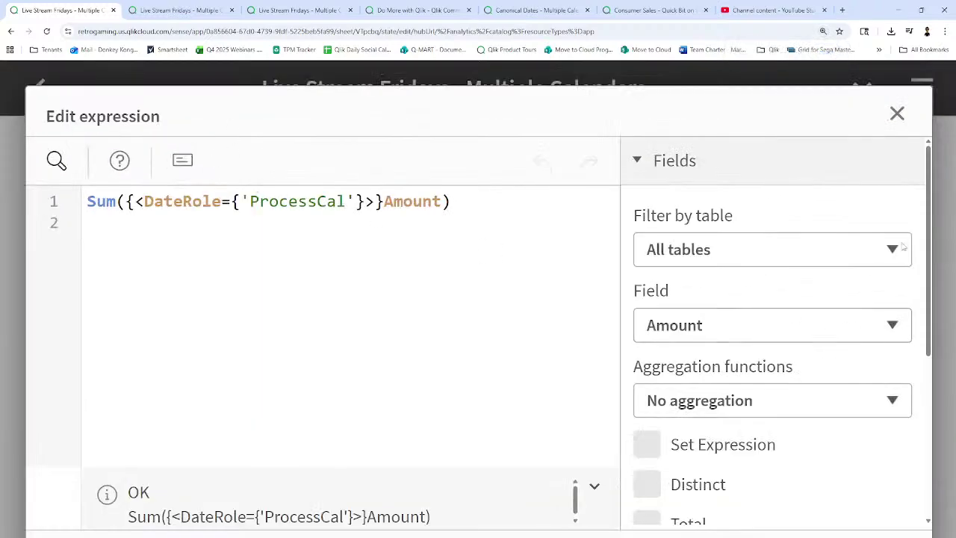
click(944, 31)
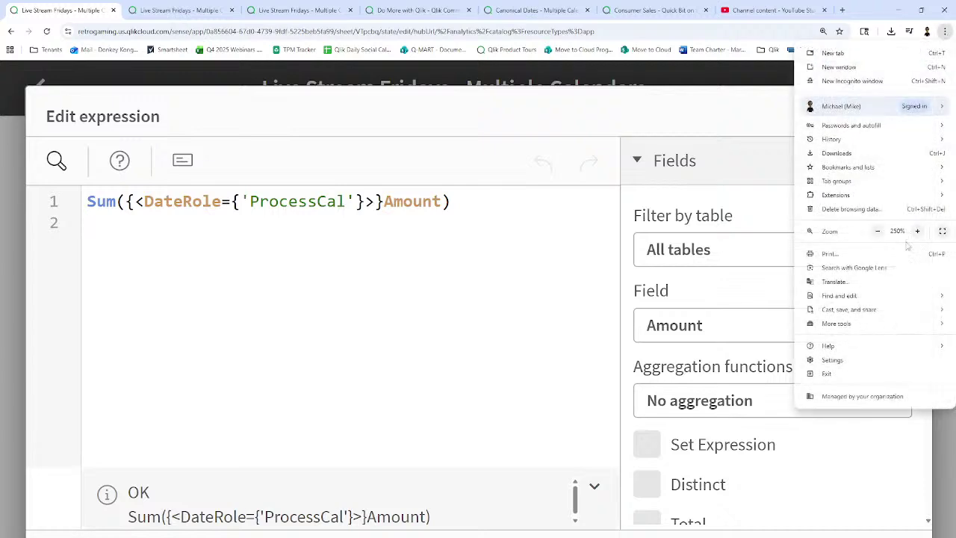
click(879, 233)
click(879, 233)
click(879, 233)
click(879, 232)
click(879, 232)
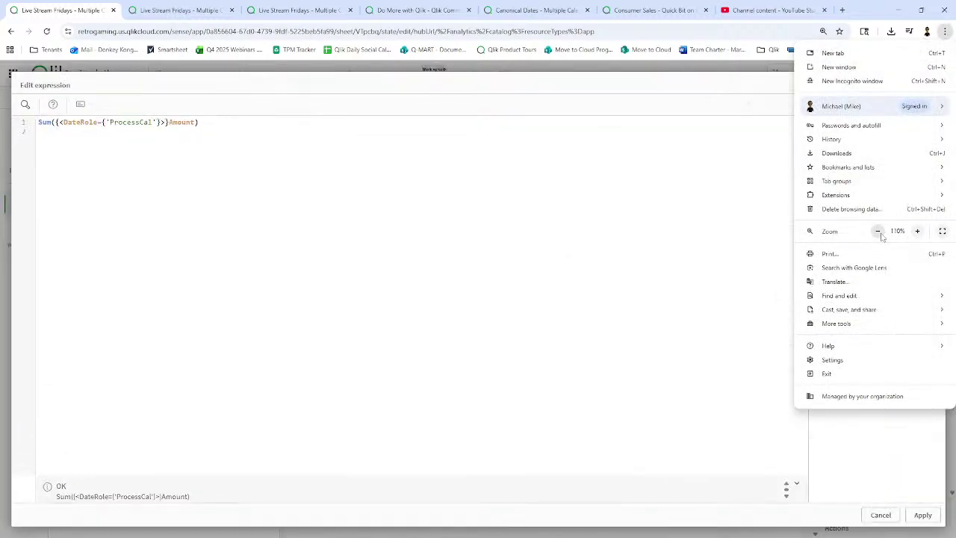
click(879, 232)
click(774, 384)
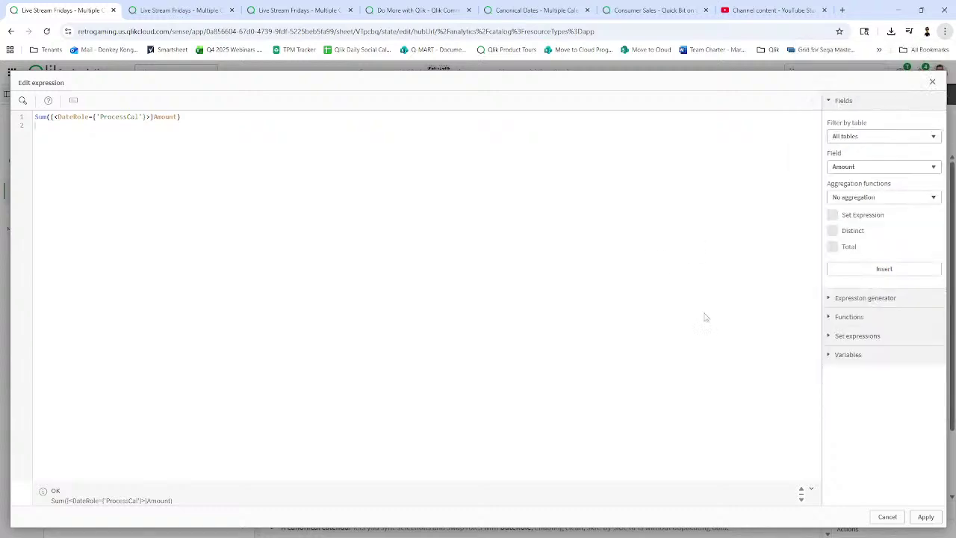
click(897, 516)
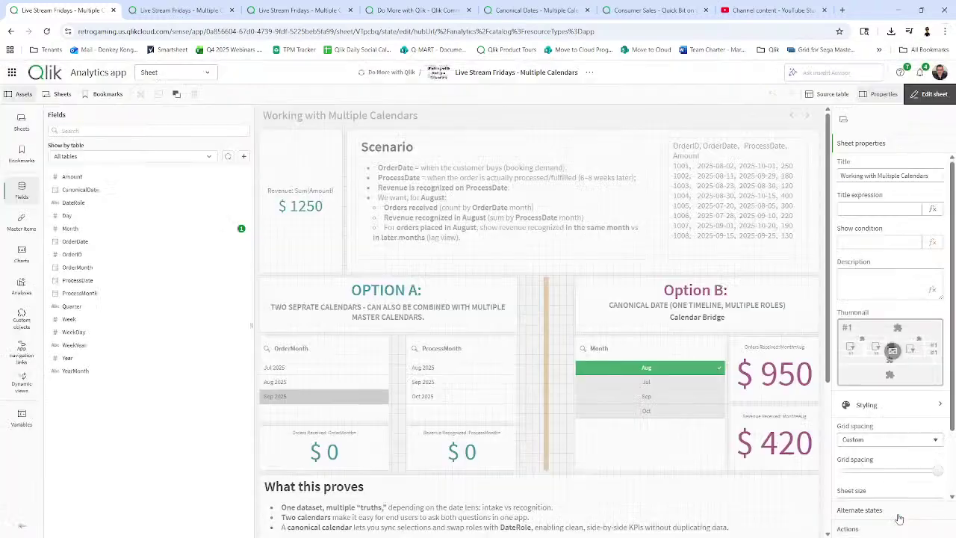
Step: Go to the Consumer Sales sheet and leave edit mode to interact with it
click(655, 10)
click(491, 209)
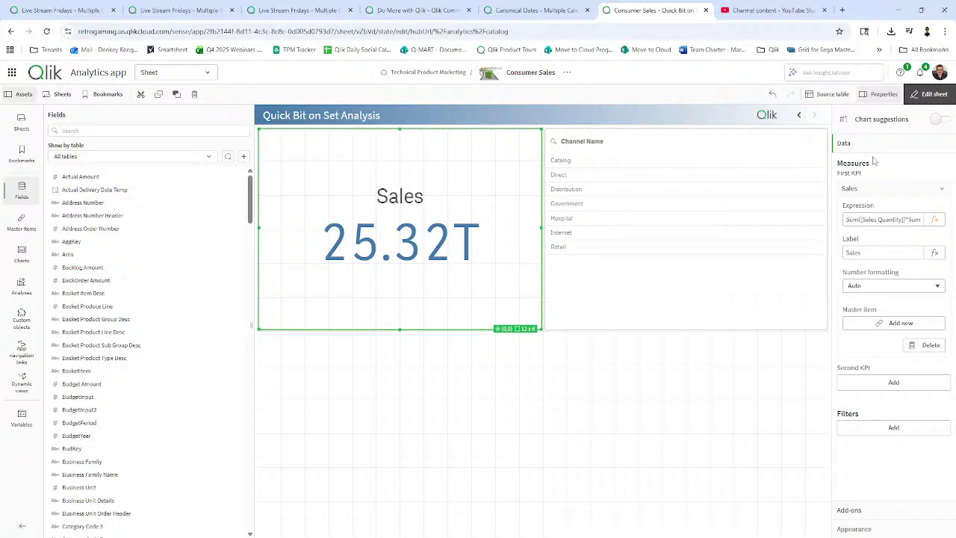
click(932, 95)
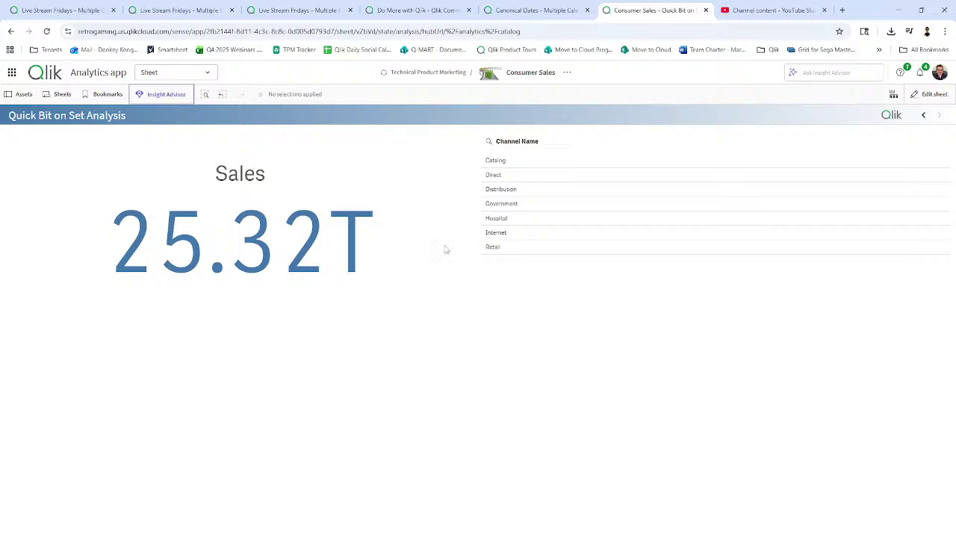
Step: Filter Channel Name to Catalog only, after trying Direct, so Sales reads 745.7M
click(498, 162)
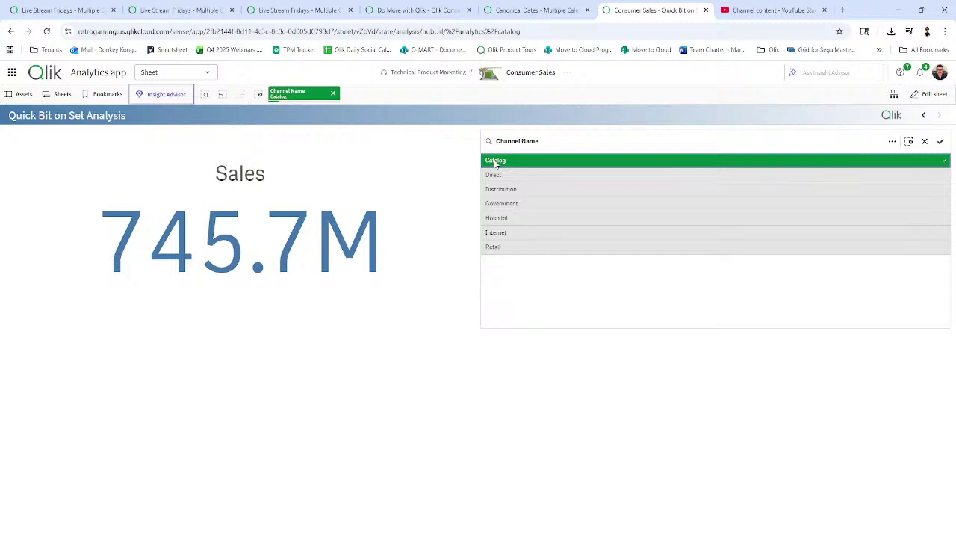
click(495, 163)
click(499, 179)
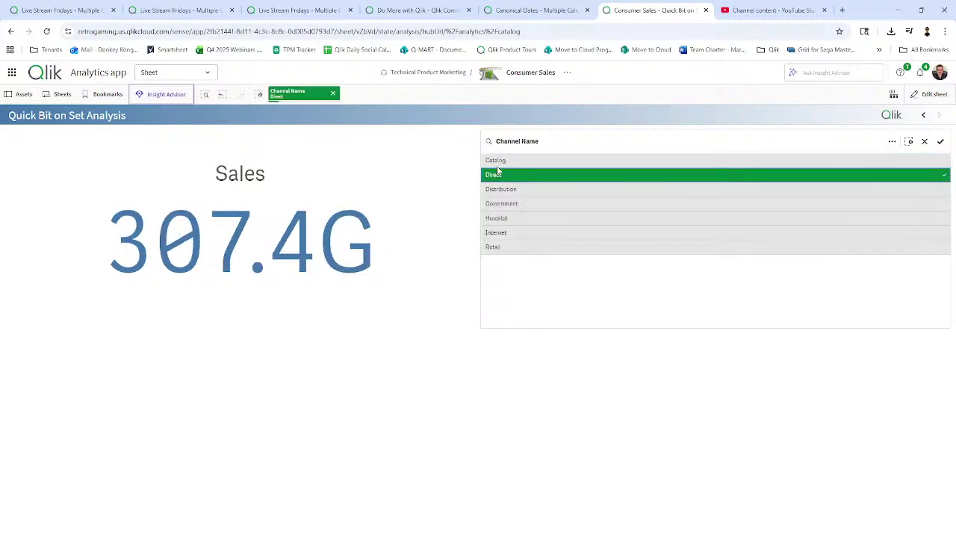
click(497, 162)
click(494, 176)
click(497, 162)
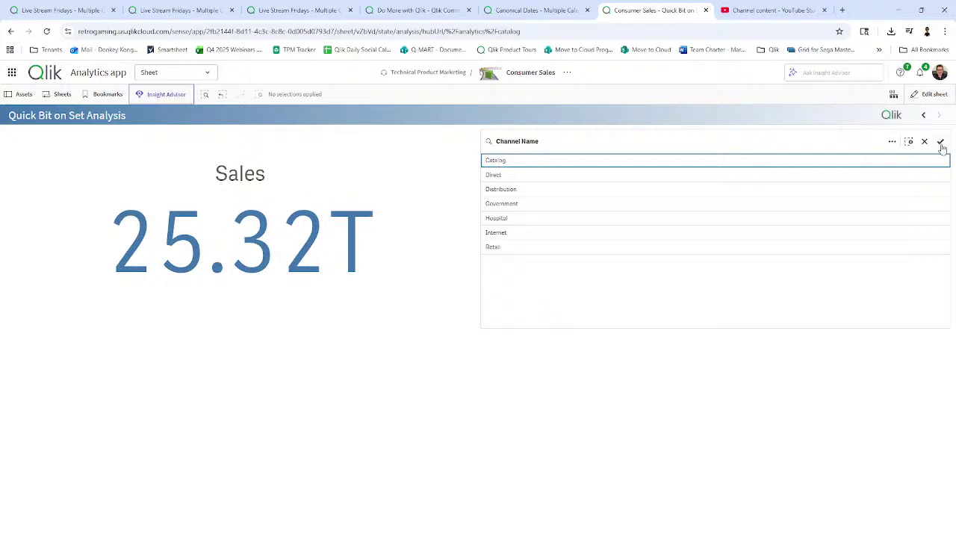
click(622, 163)
click(941, 143)
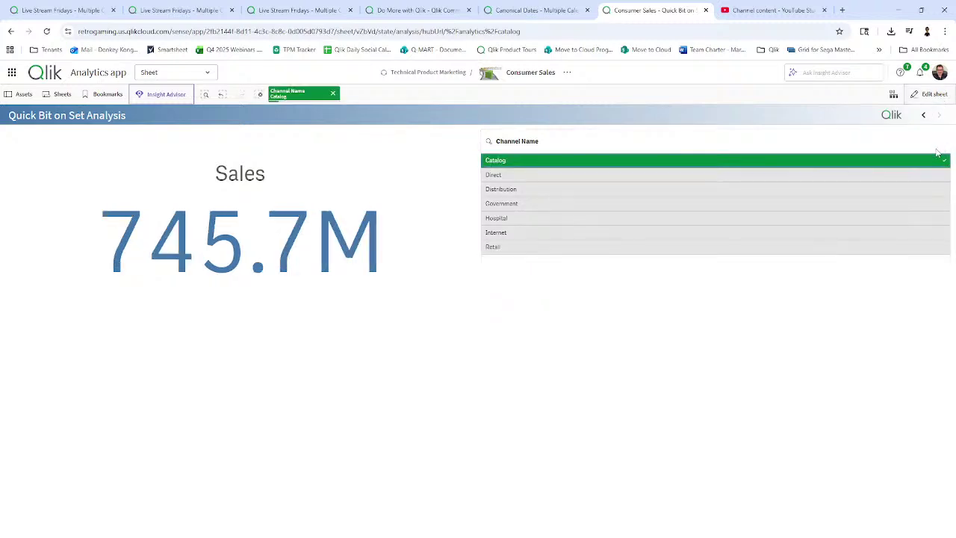
Step: Insert {<[Channel Name]={'Catalog'}>} before the Sales KPI expression and apply it
click(932, 94)
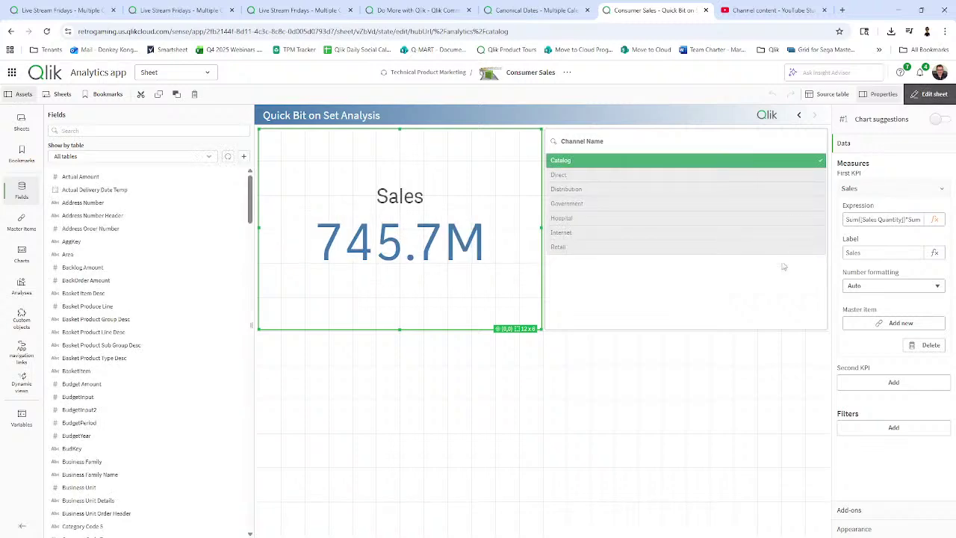
click(934, 219)
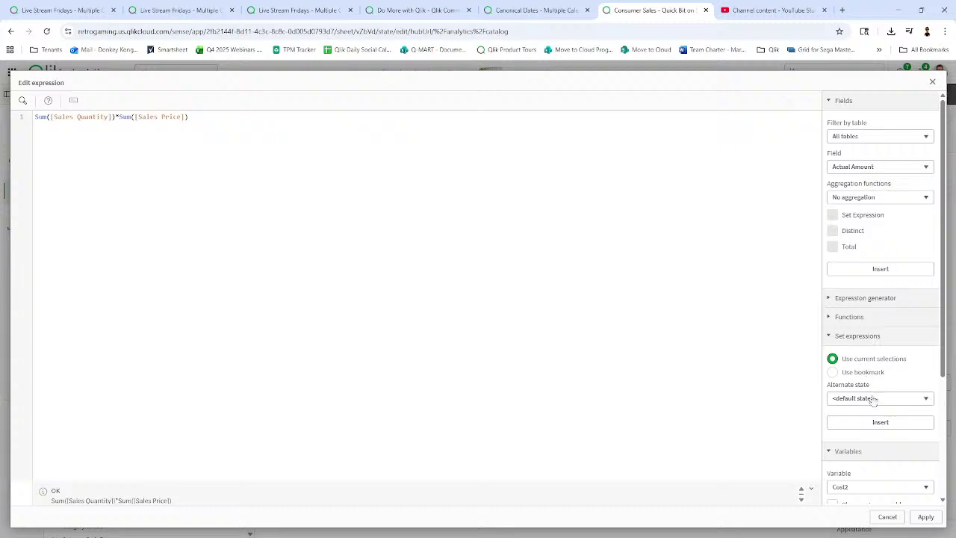
click(834, 339)
click(834, 337)
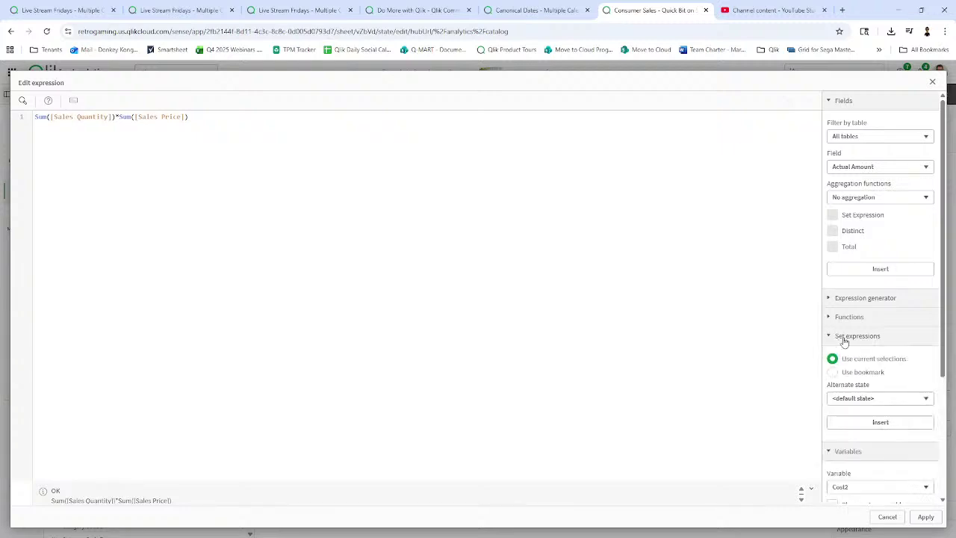
click(879, 422)
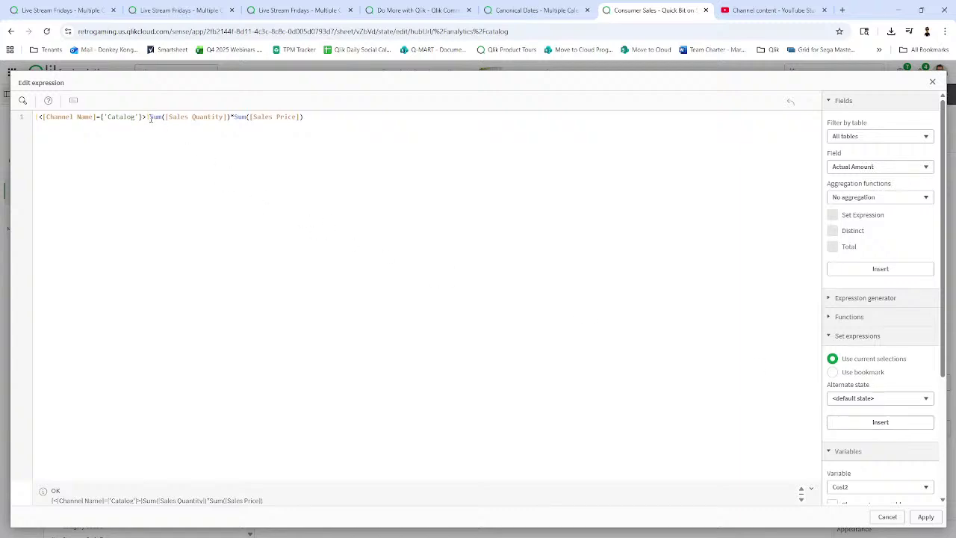
drag(147, 116, 22, 116)
click(112, 203)
click(924, 519)
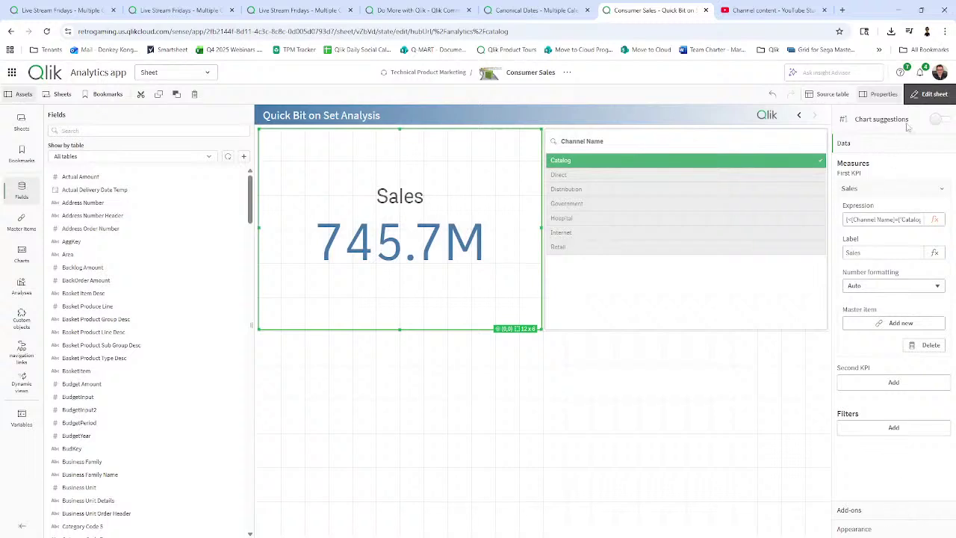
Step: Clear the Catalog selection, showing the KPI still reads 745.7M
click(931, 94)
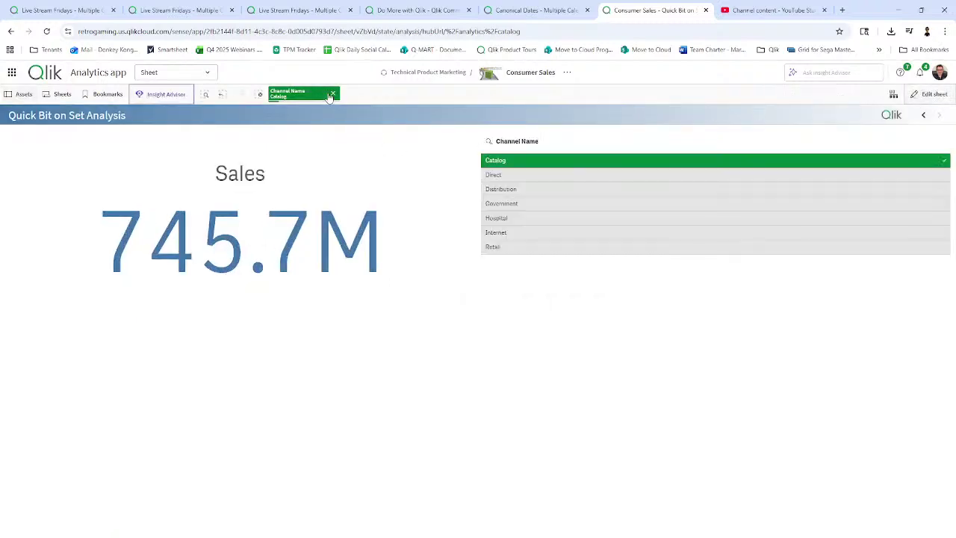
click(332, 93)
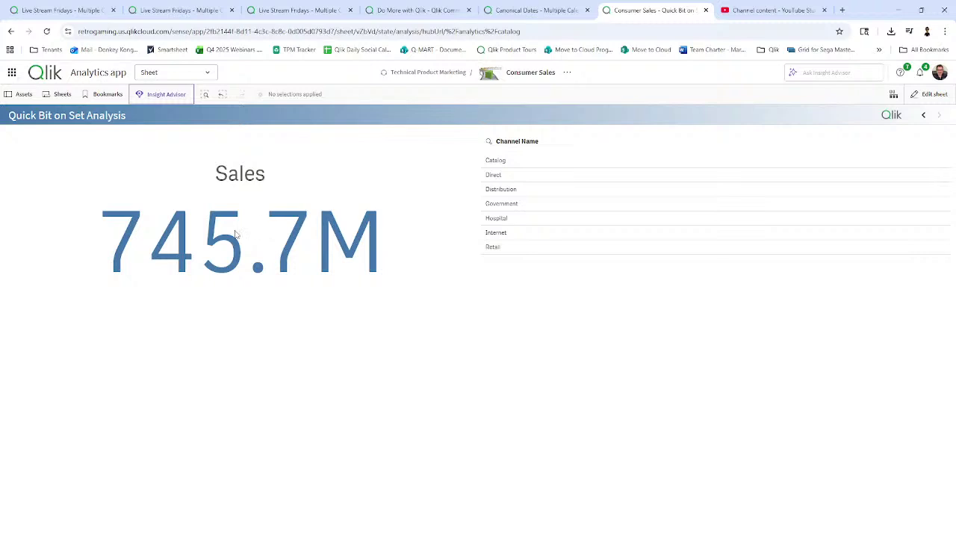
click(942, 95)
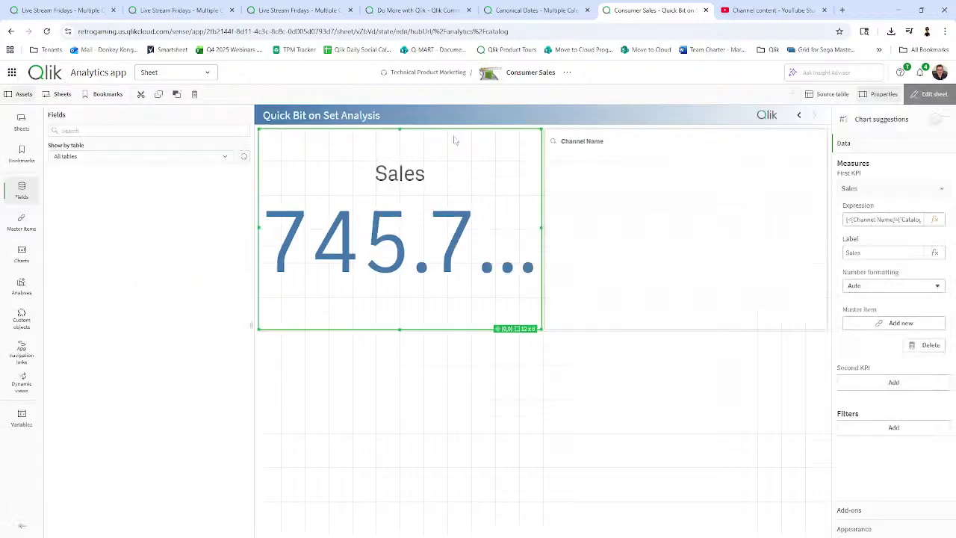
Step: Relabel the Sales KPI as 'Channel Sales'
click(862, 254)
key(Home)
text(Channel)
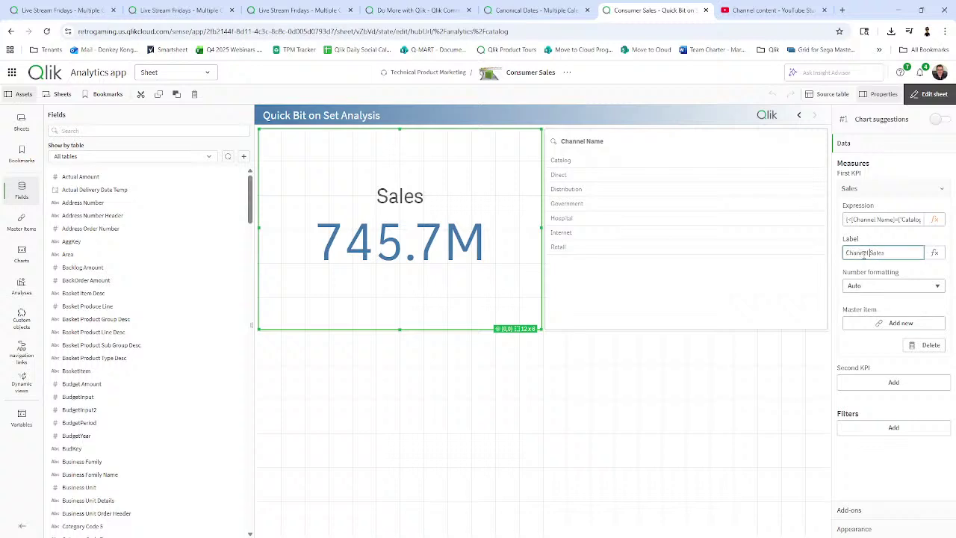
key(Return)
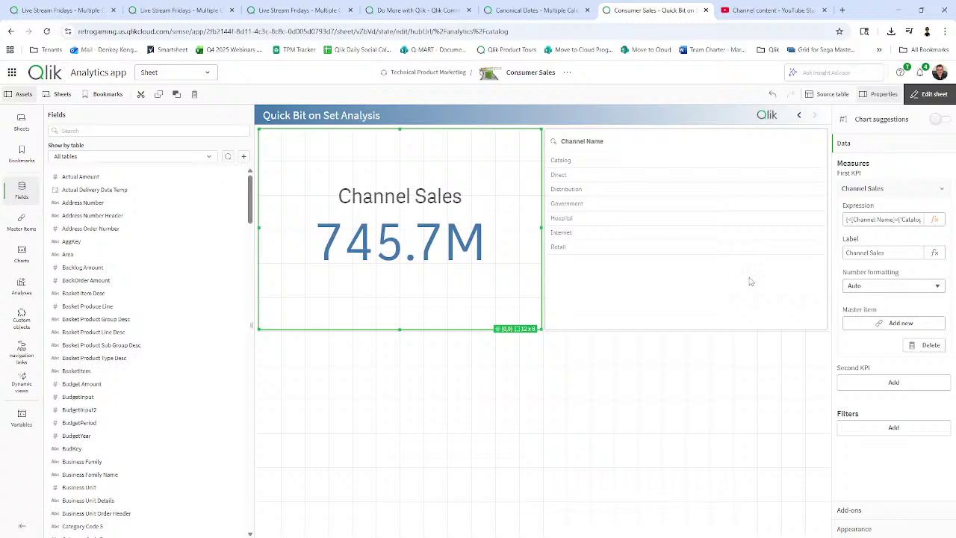
Step: Shrink the DateBridge data-model image to the left half and drop a KPI into the right half
click(67, 10)
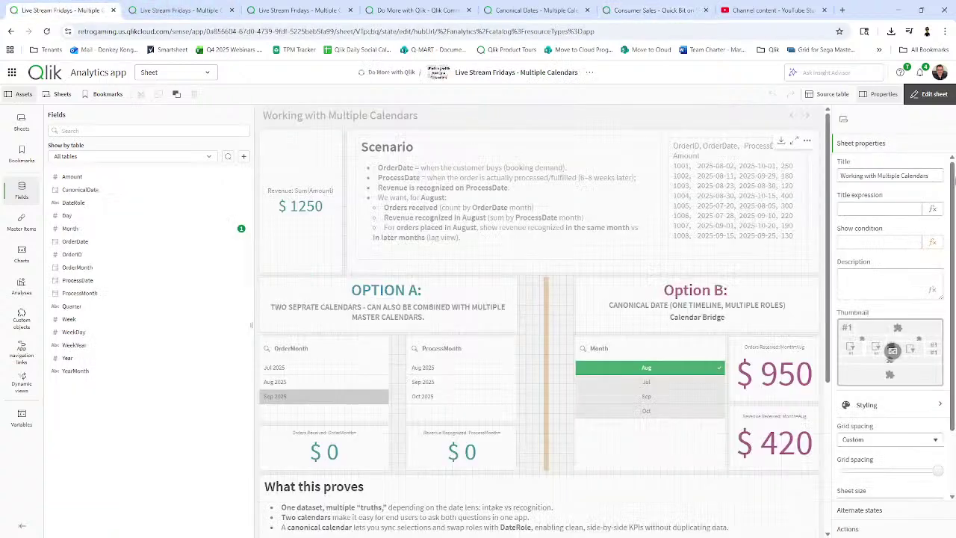
click(933, 94)
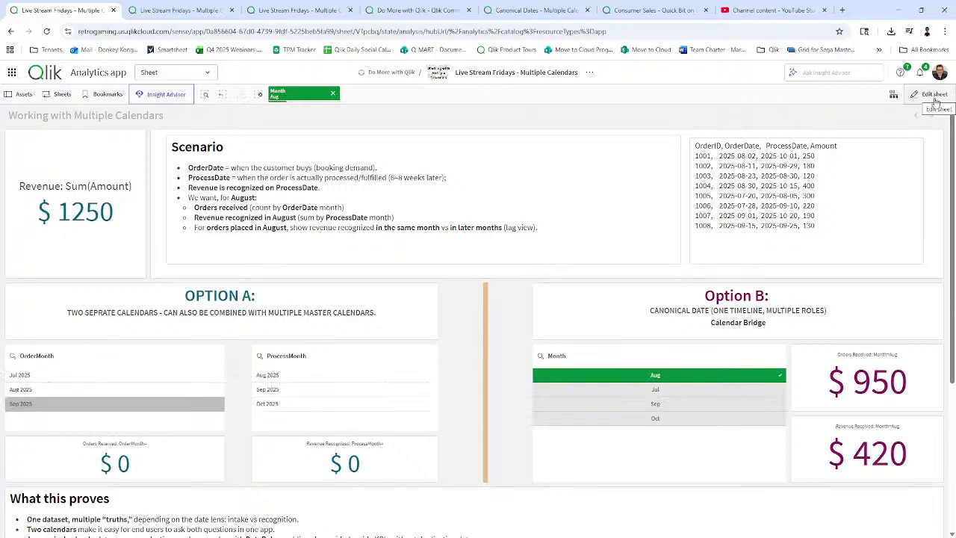
click(929, 96)
click(777, 385)
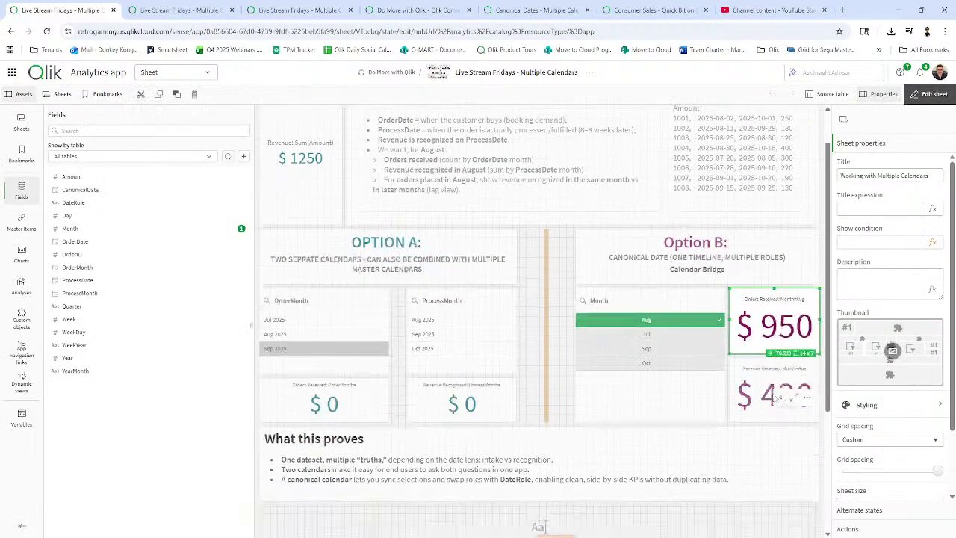
scroll(761, 369, down, 3)
click(653, 281)
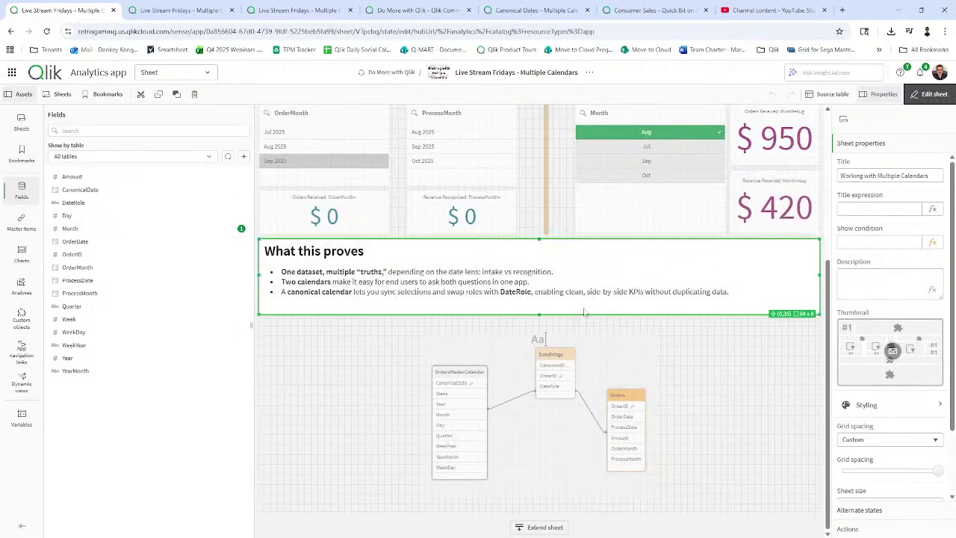
click(546, 426)
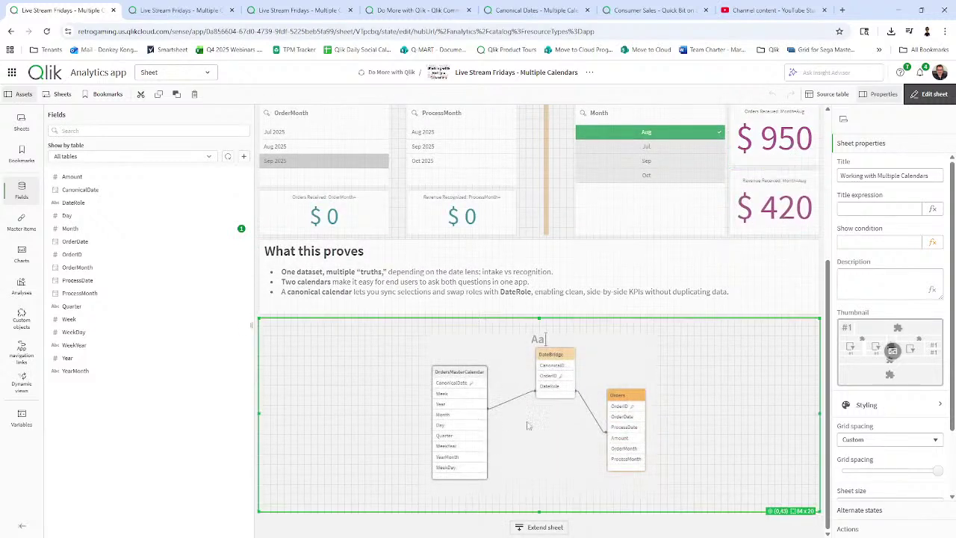
drag(820, 413, 544, 413)
click(22, 253)
drag(61, 266, 633, 424)
Step: Give the new KPI a Sum(Amount) measure
click(707, 429)
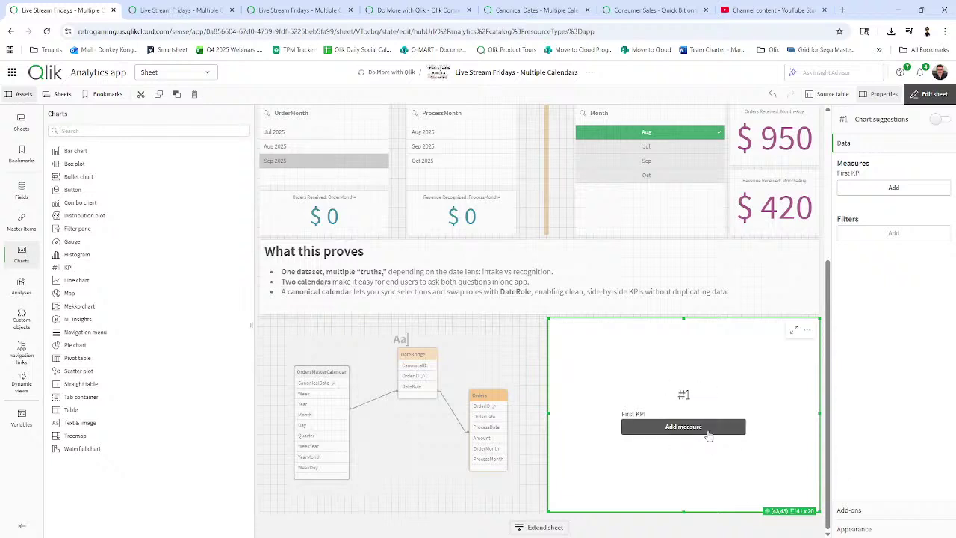
click(786, 404)
click(783, 408)
click(919, 189)
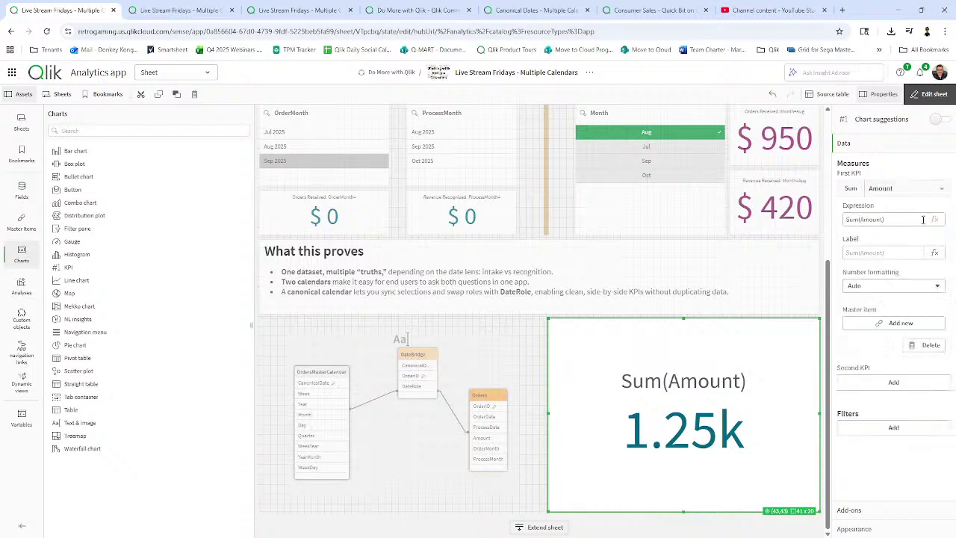
Step: Prefix the measure with {<DateRole={''}>}, finding DateRole via the DateBridge field filter
click(934, 221)
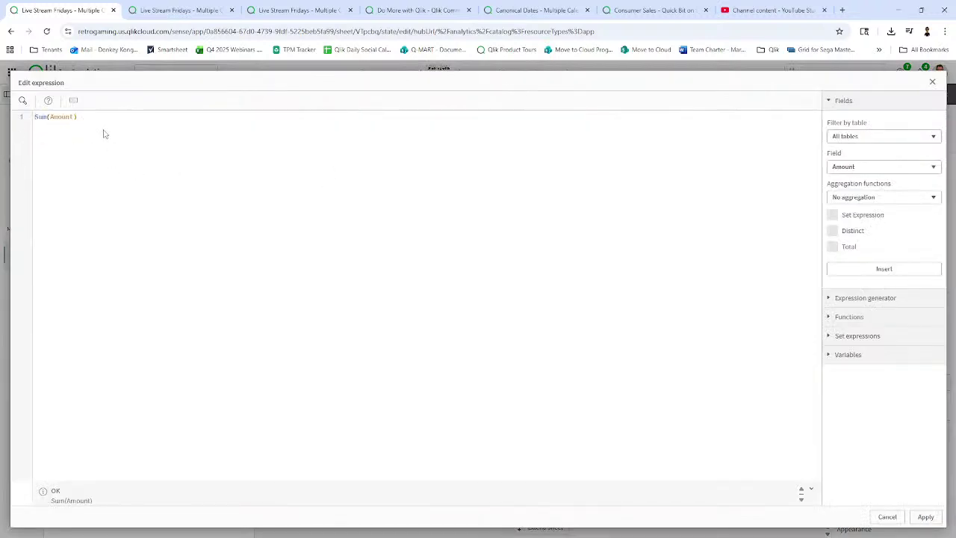
text({<>)
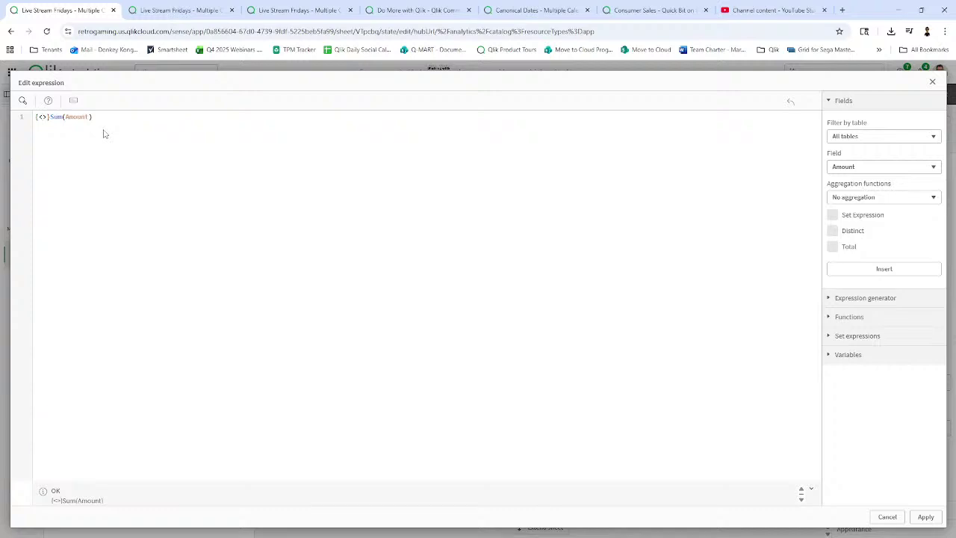
click(880, 142)
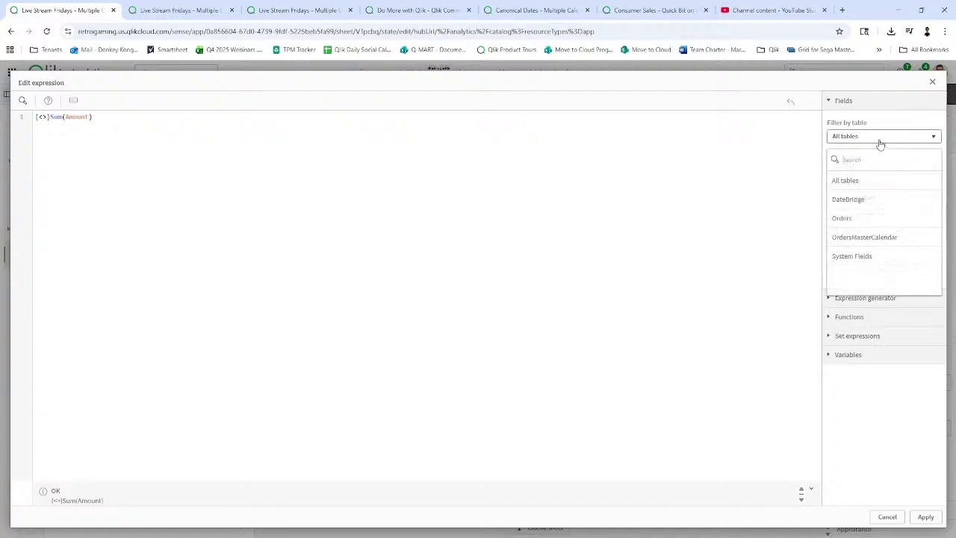
click(859, 199)
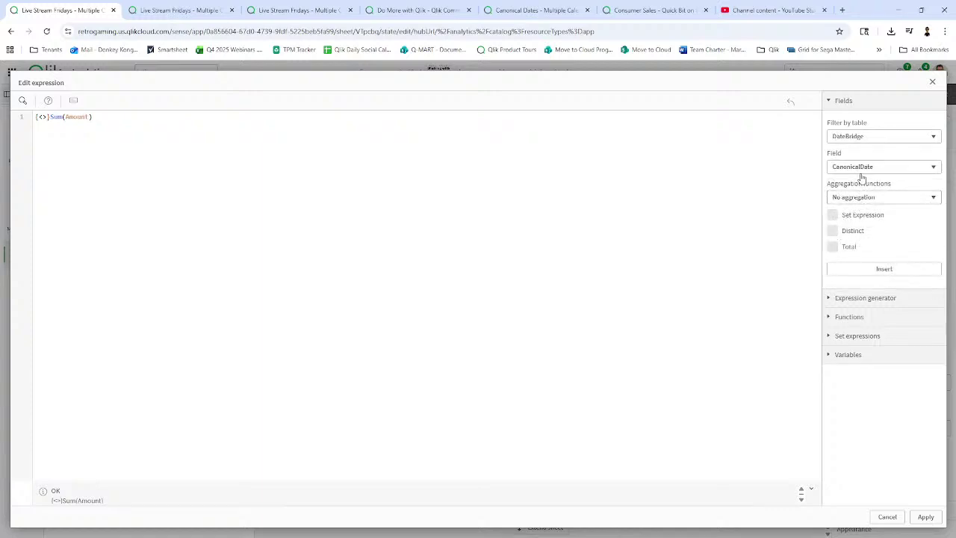
click(863, 170)
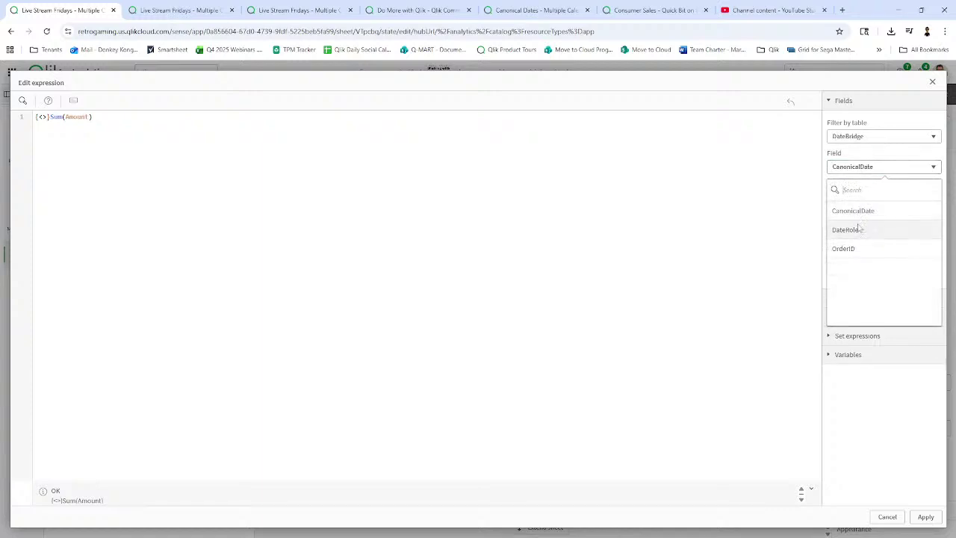
text(da)
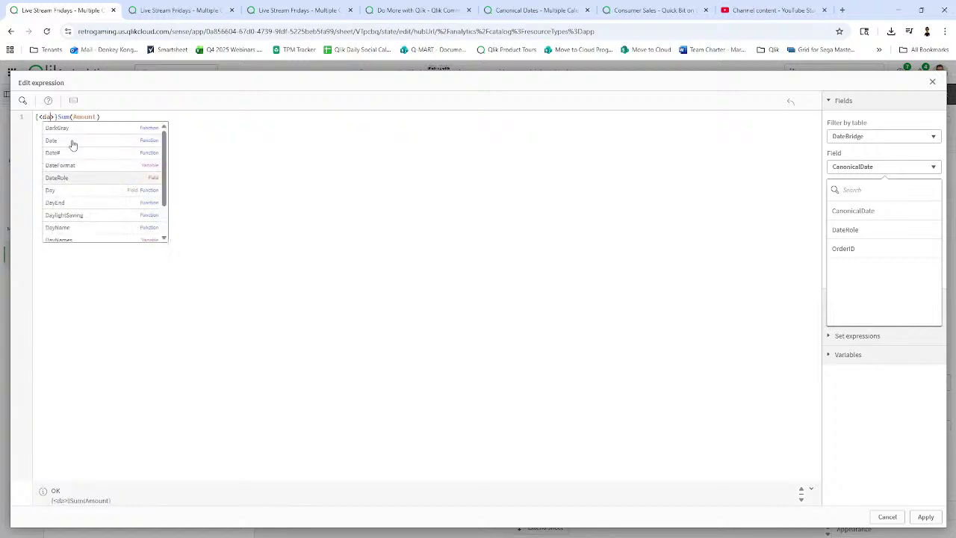
key(Return)
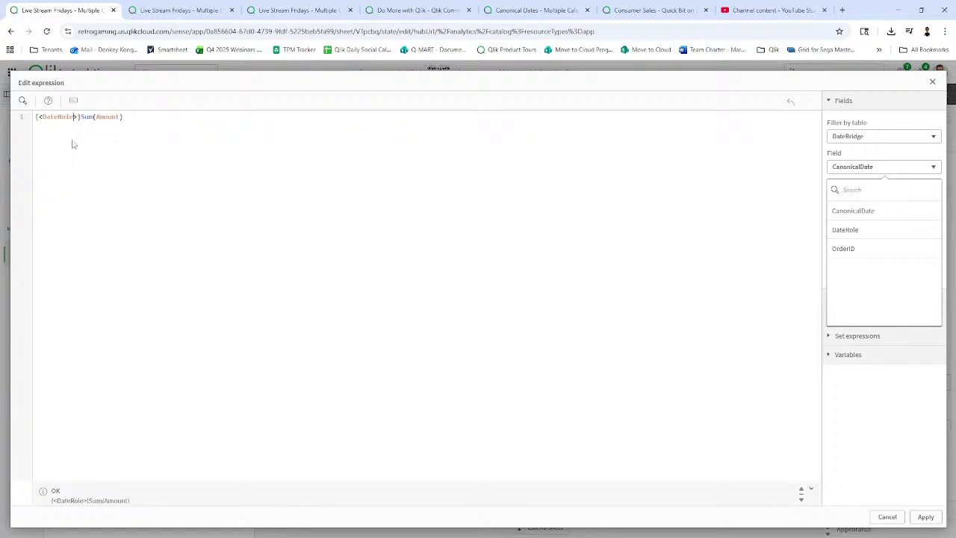
text(={")
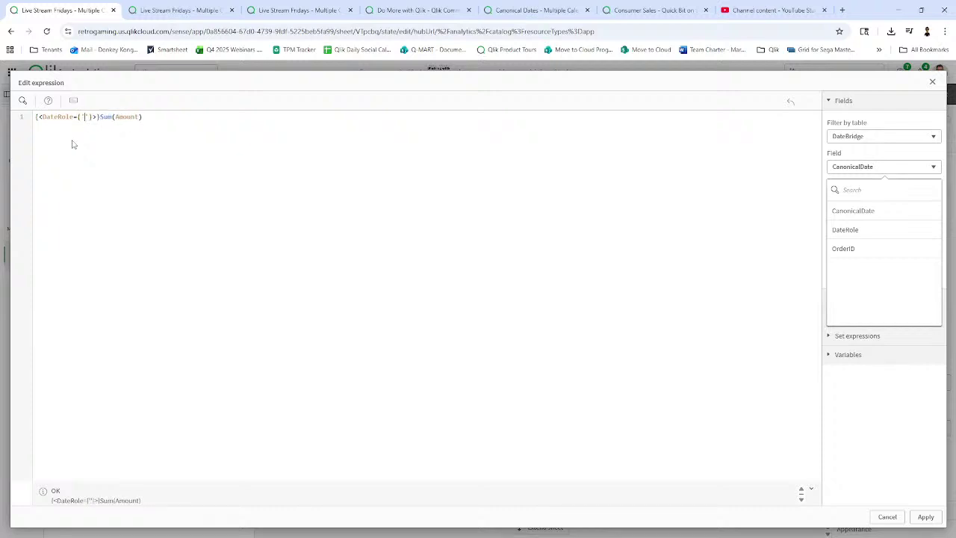
Step: Check the Date Bridge section of the load script, then return to the expression
click(165, 10)
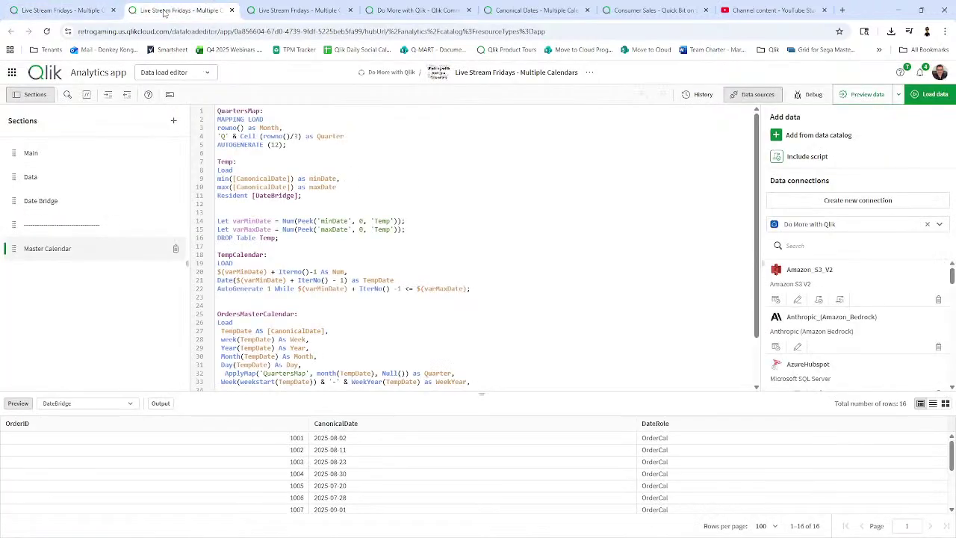
click(63, 202)
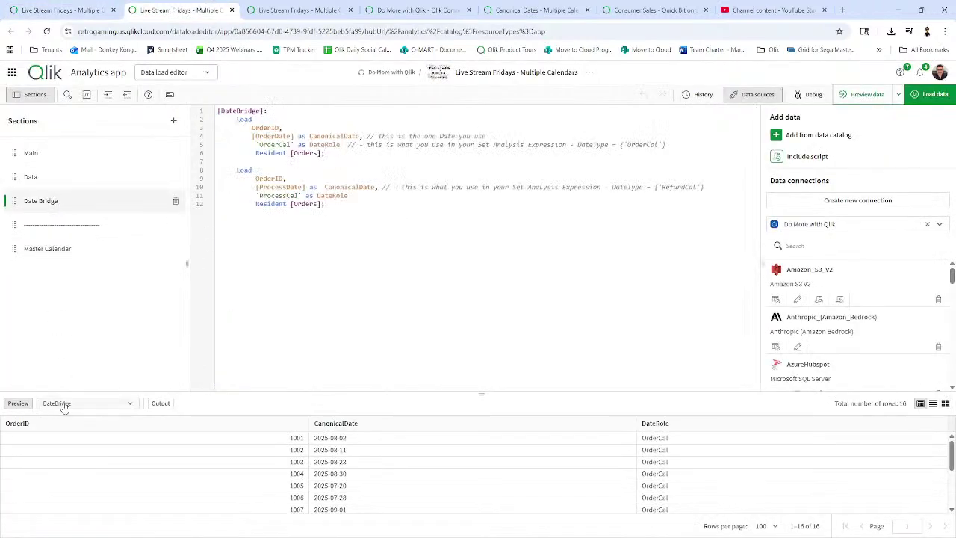
scroll(583, 484, down, 2)
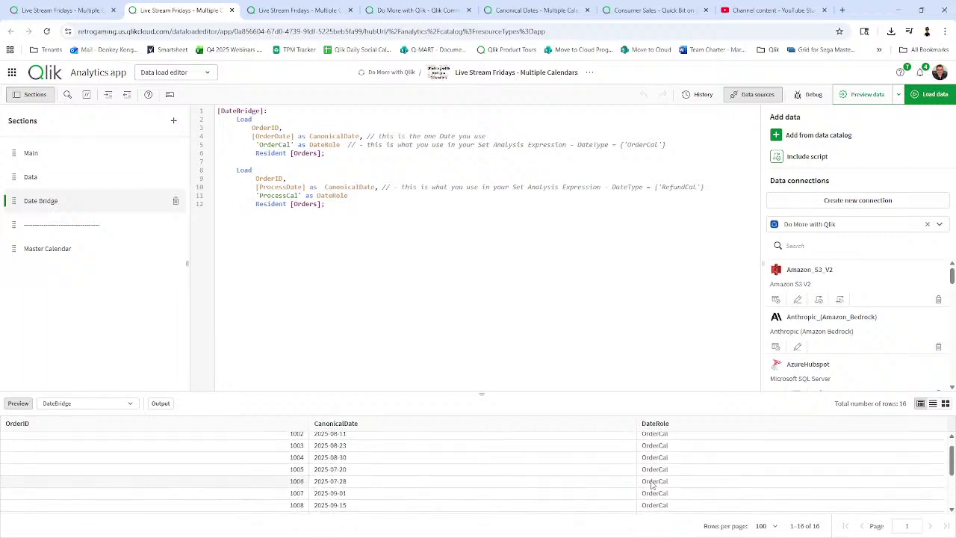
click(64, 10)
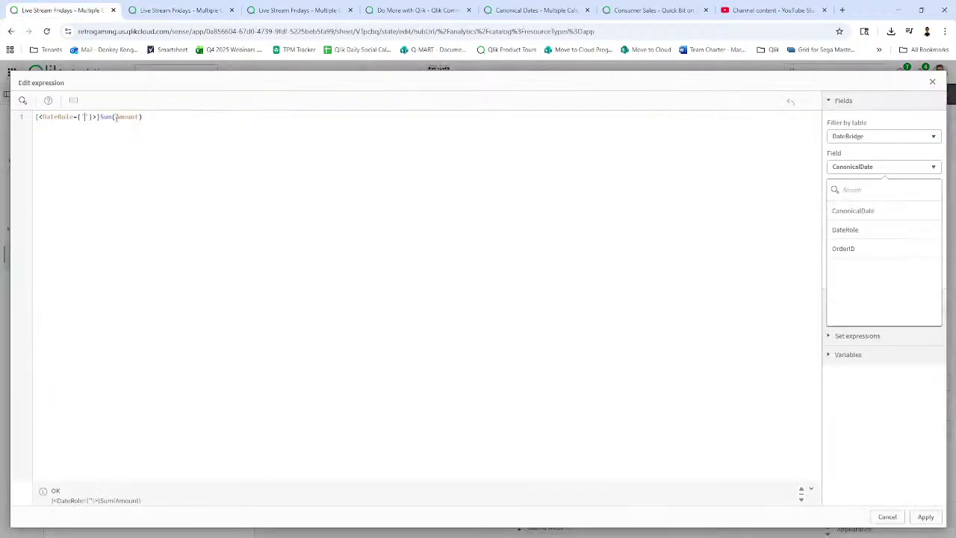
Step: Fill in OrderCal as the DateRole value and apply, so the KPI shows 950
text(OrderCal)
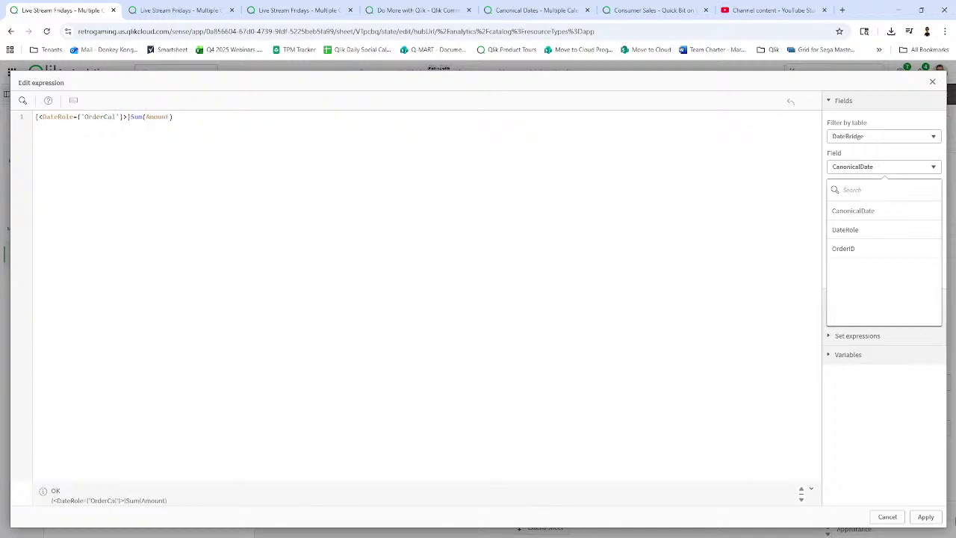
click(934, 516)
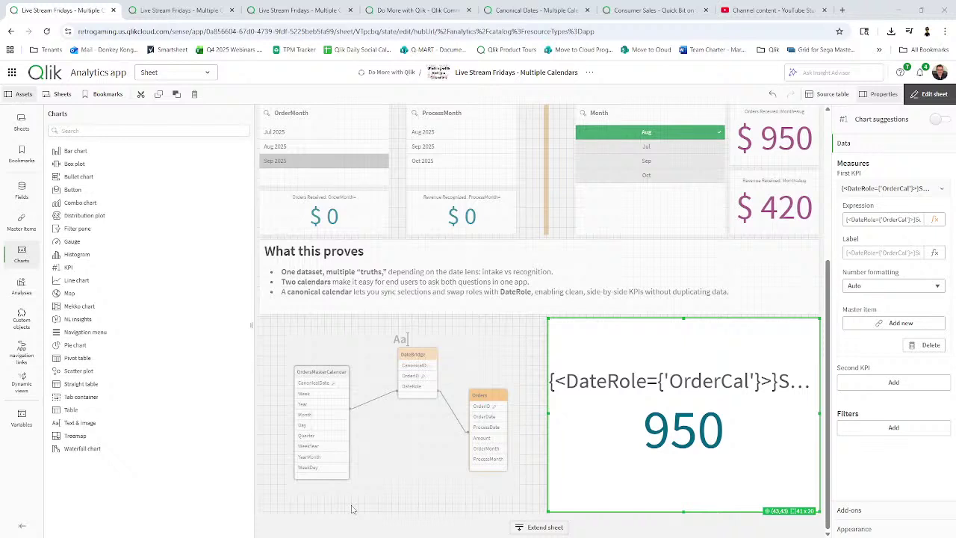
Step: Exit editing and clear the Aug month selection, bringing the OrderCal KPI to 1.79k
click(934, 95)
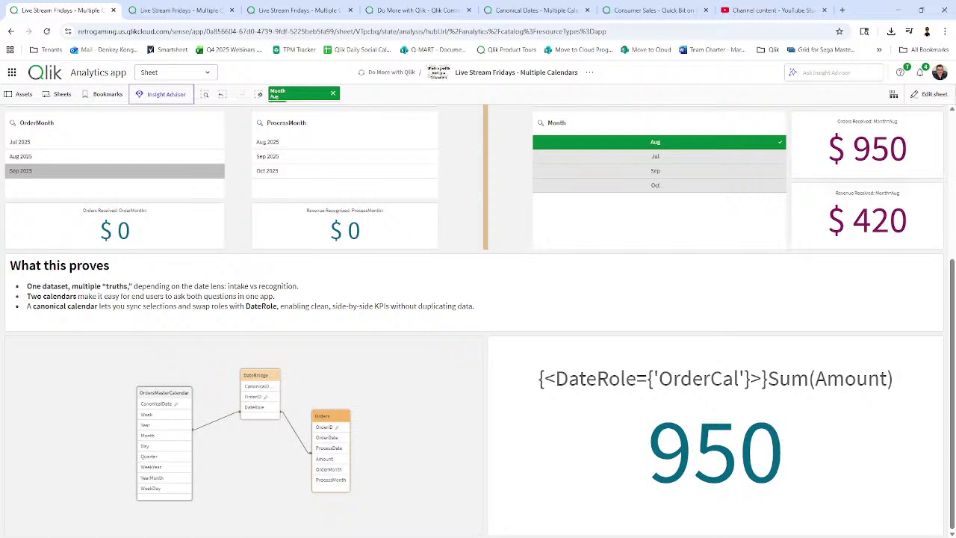
click(333, 94)
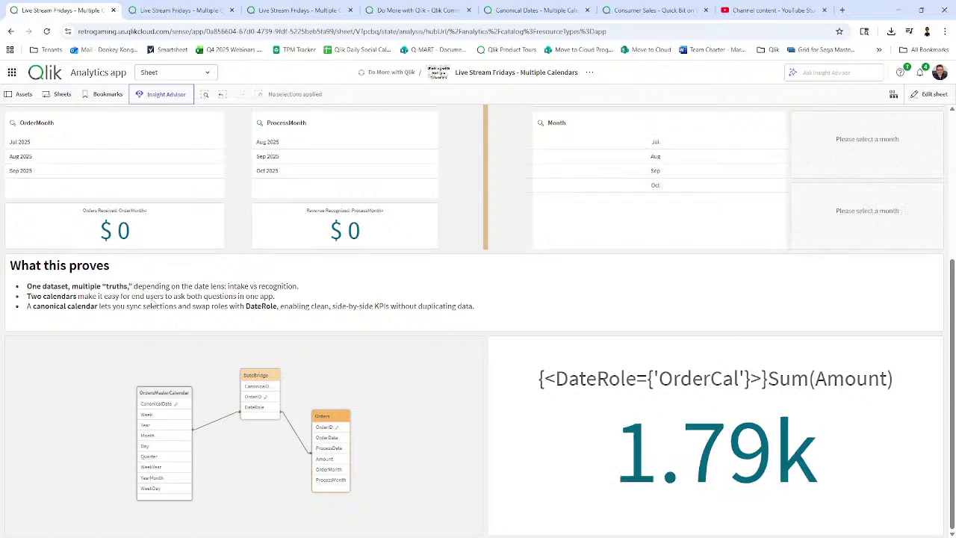
scroll(66, 191, up, 1)
scroll(65, 210, up, 1)
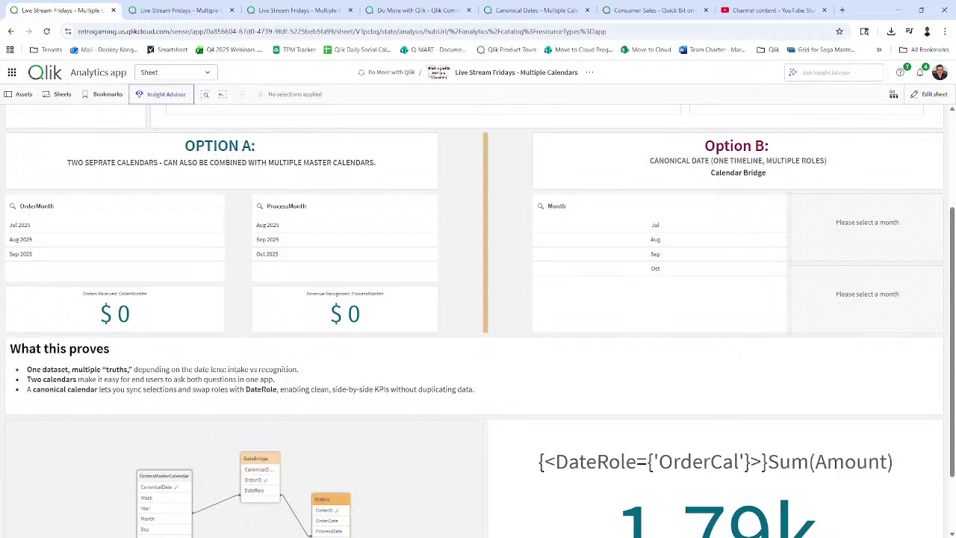
Step: Open the Do More with Qlik board from the Qlik Community Events menu
click(407, 11)
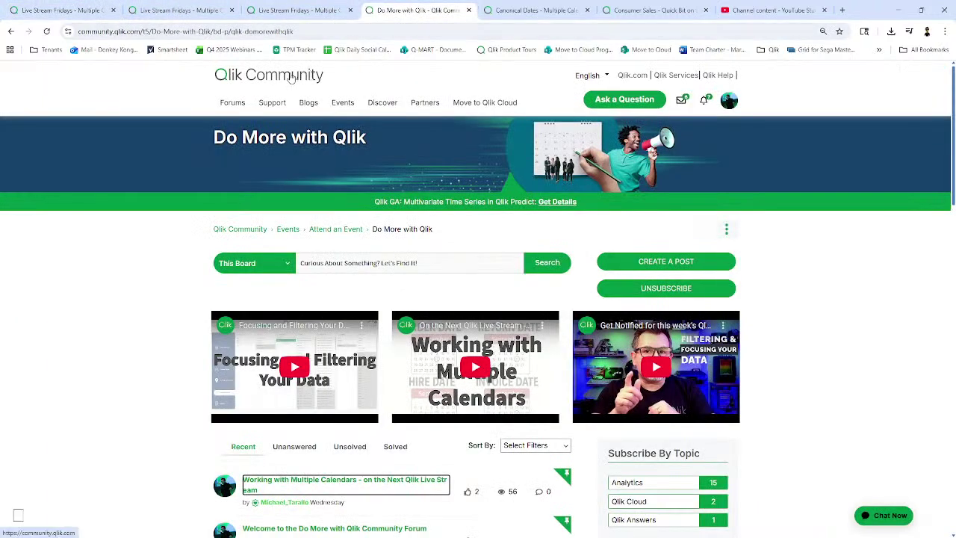
mouse_move(343, 106)
click(337, 151)
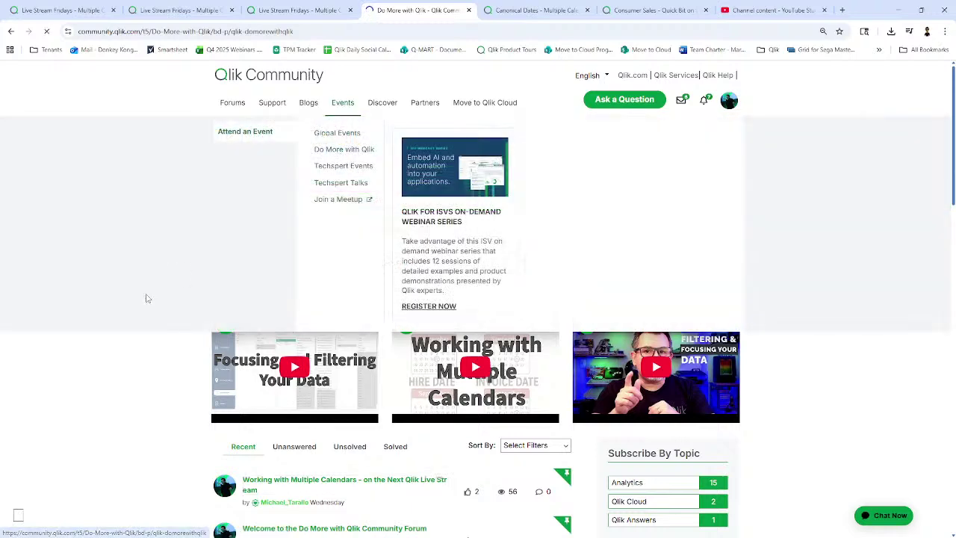
scroll(127, 336, down, 3)
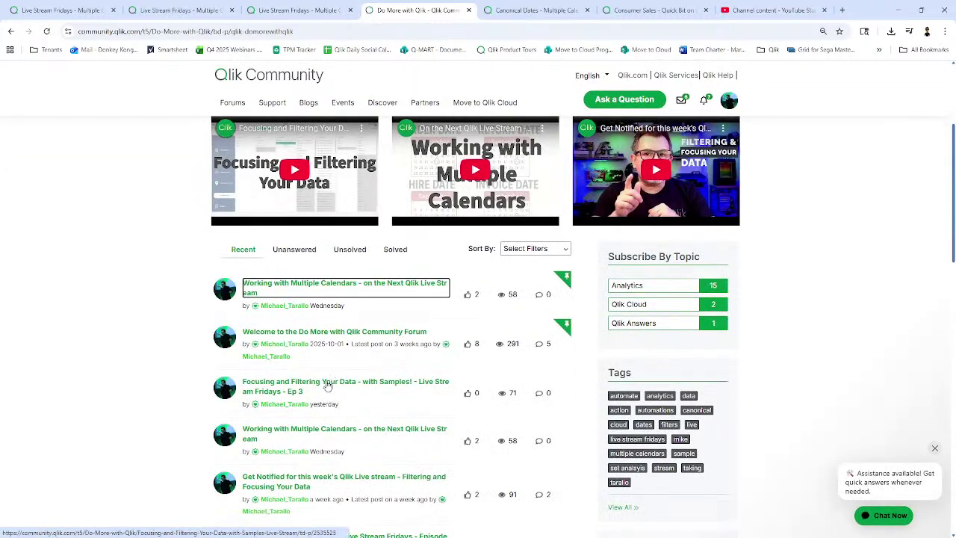
scroll(322, 385, down, 1)
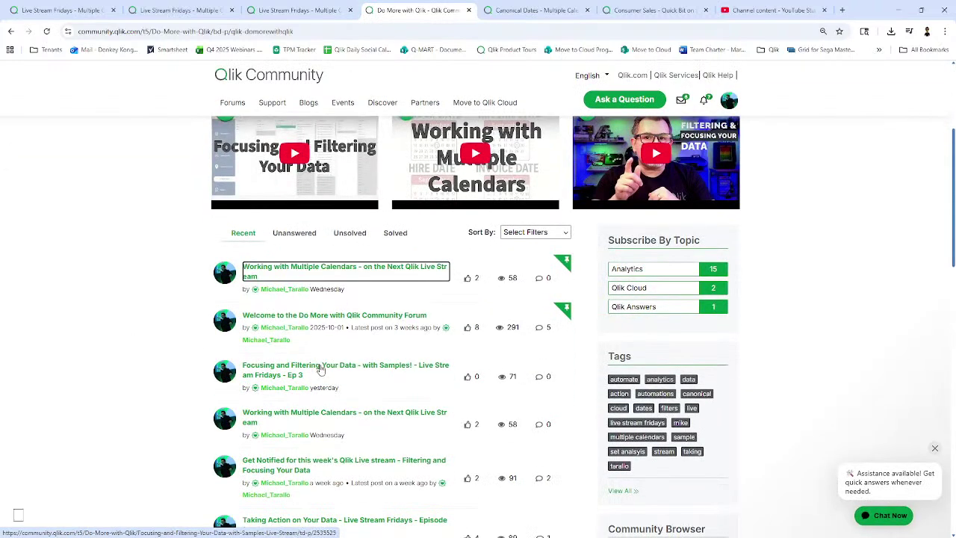
Step: Read through the Focusing and Filtering Your Data post, then go back to the board
click(321, 367)
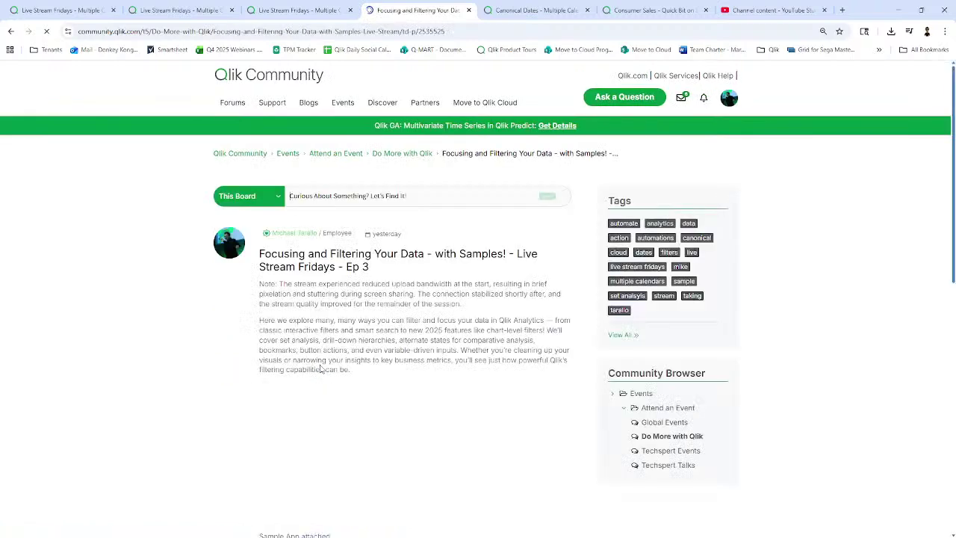
scroll(312, 357, down, 3)
scroll(312, 357, down, 4)
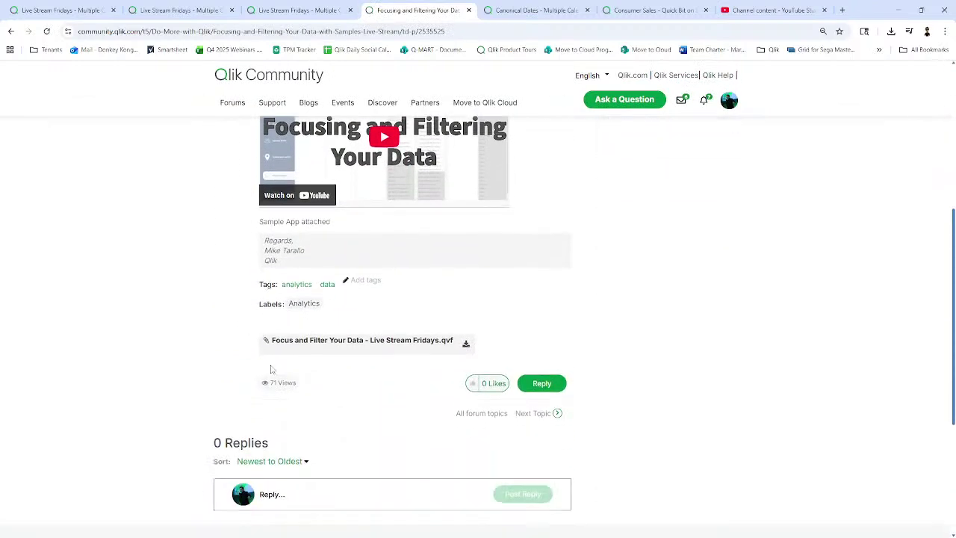
scroll(411, 355, up, 7)
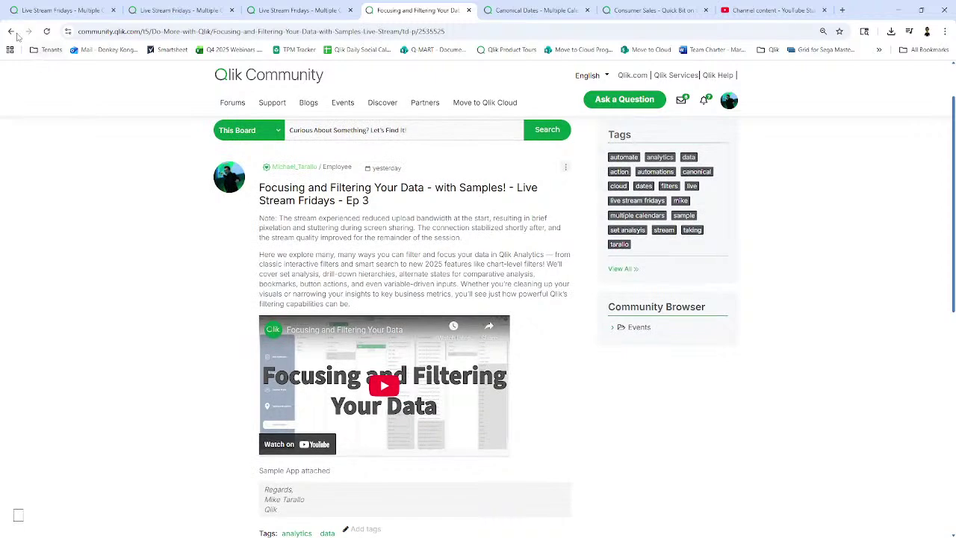
click(10, 31)
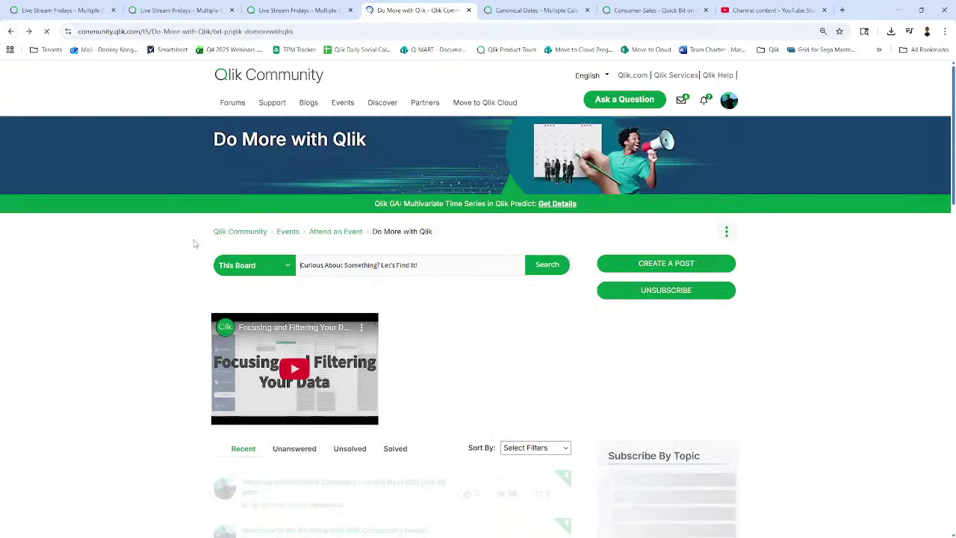